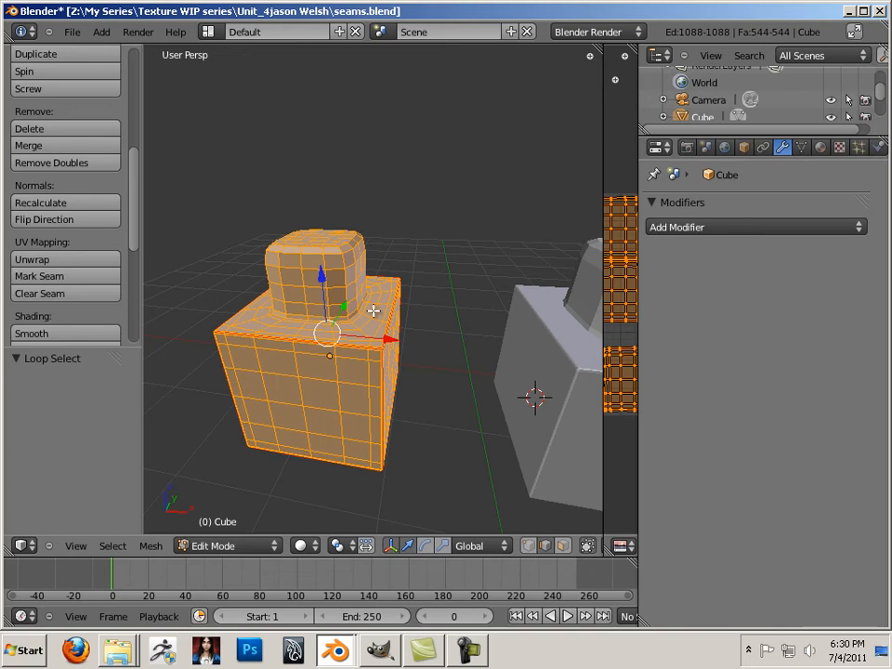
# - Try a Multiresolution modifier with one subdivision on the first block in Object Mode, and remove the modifier
pyautogui.click(769, 227)
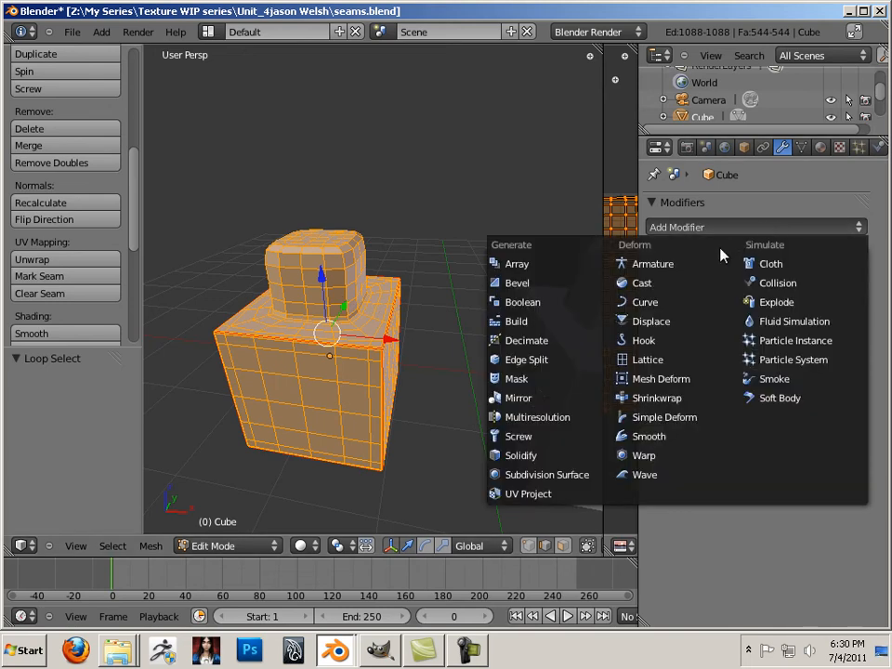
pyautogui.click(578, 418)
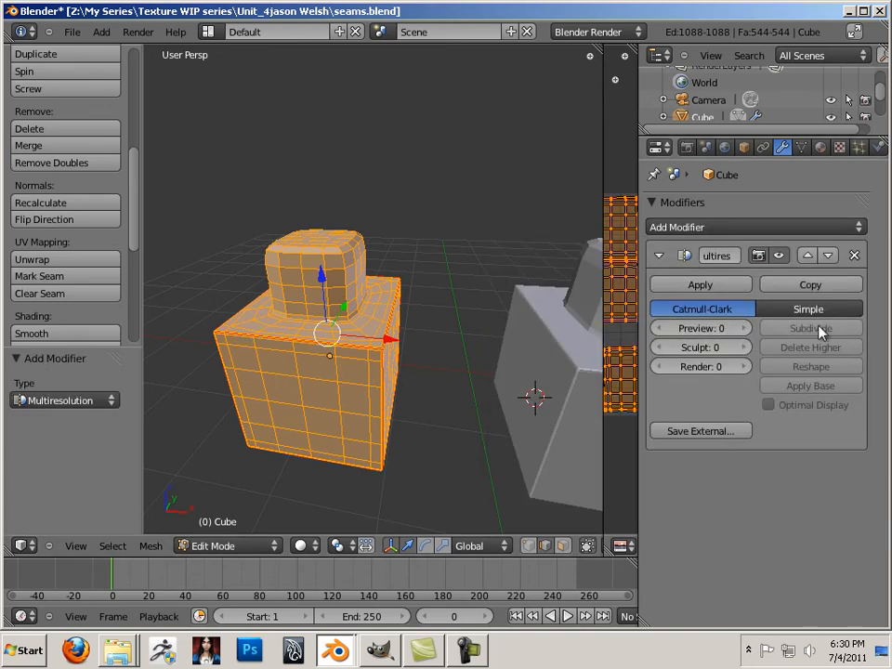
pyautogui.click(729, 291)
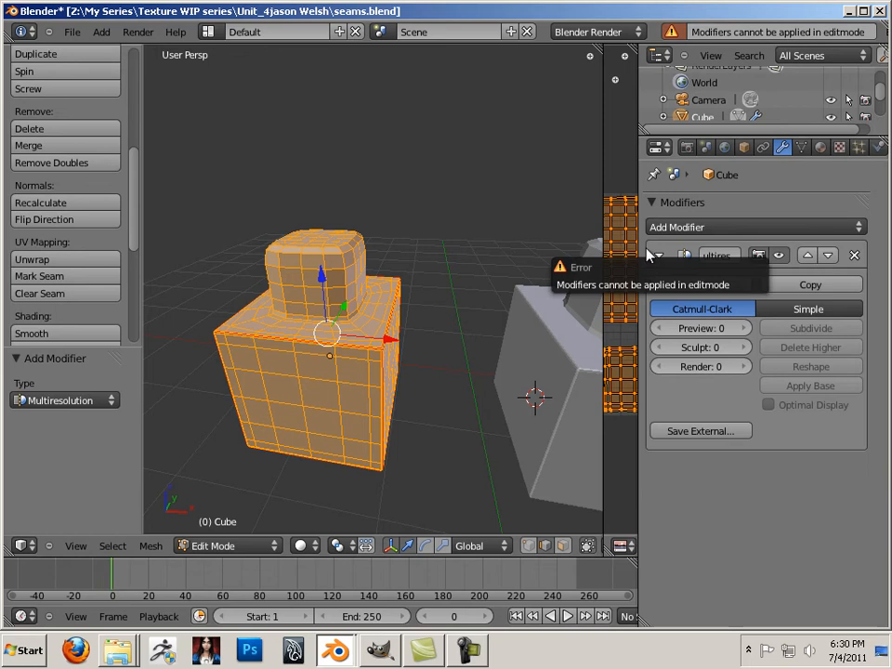
pyautogui.click(216, 548)
pyautogui.click(225, 527)
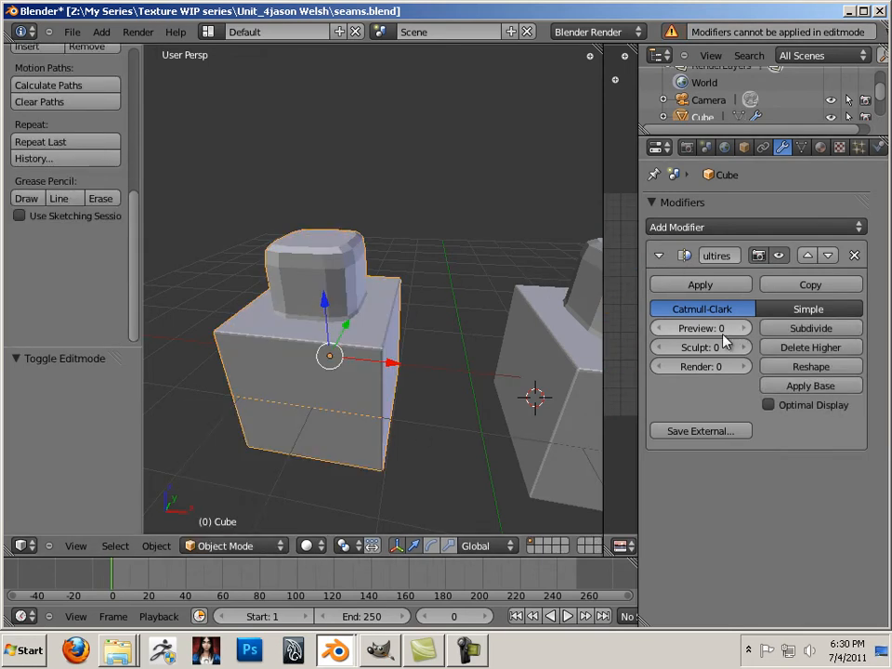
pyautogui.click(795, 330)
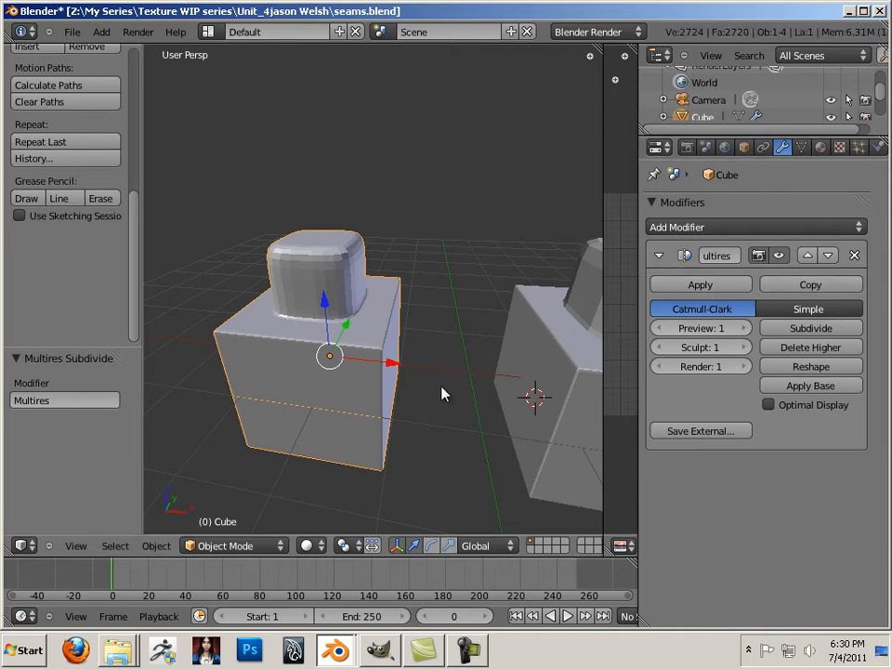
pyautogui.click(854, 254)
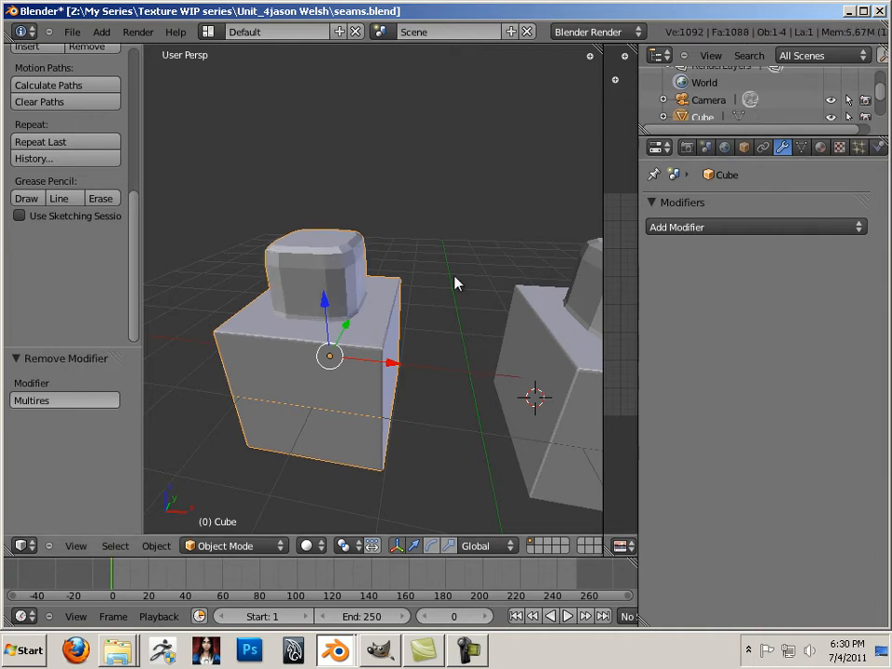
# - Select the second block, Cube.001, and enter Edit Mode on it with its marked seams in view
pyautogui.moveTo(375, 277); pyautogui.dragTo(473, 346, button='middle')
pyautogui.rightClick(474, 346)
pyautogui.press('Tab')
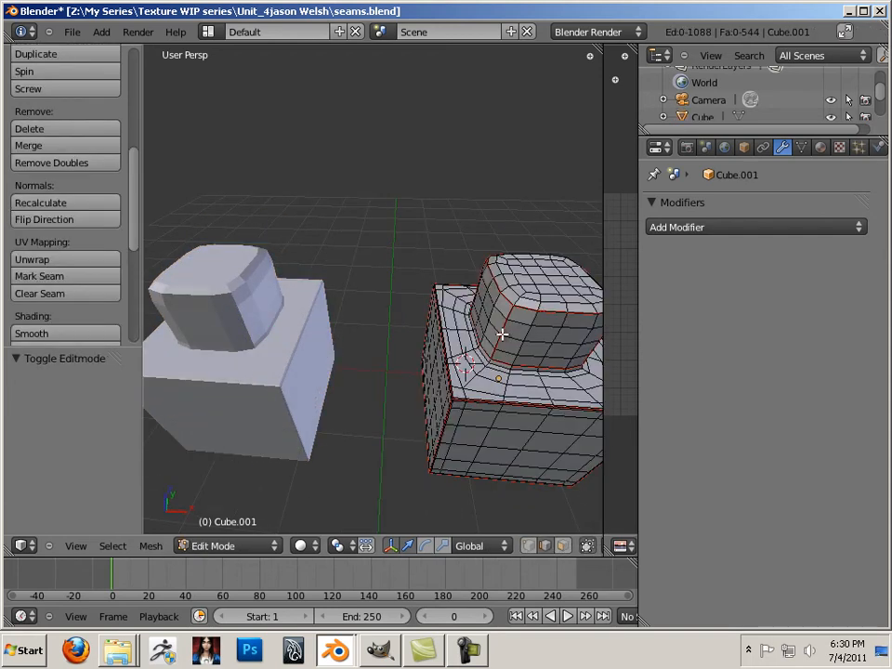
pyautogui.click(692, 228)
pyautogui.moveTo(309, 382); pyautogui.dragTo(411, 406, button='middle')
pyautogui.scroll(-5, 422, 405)
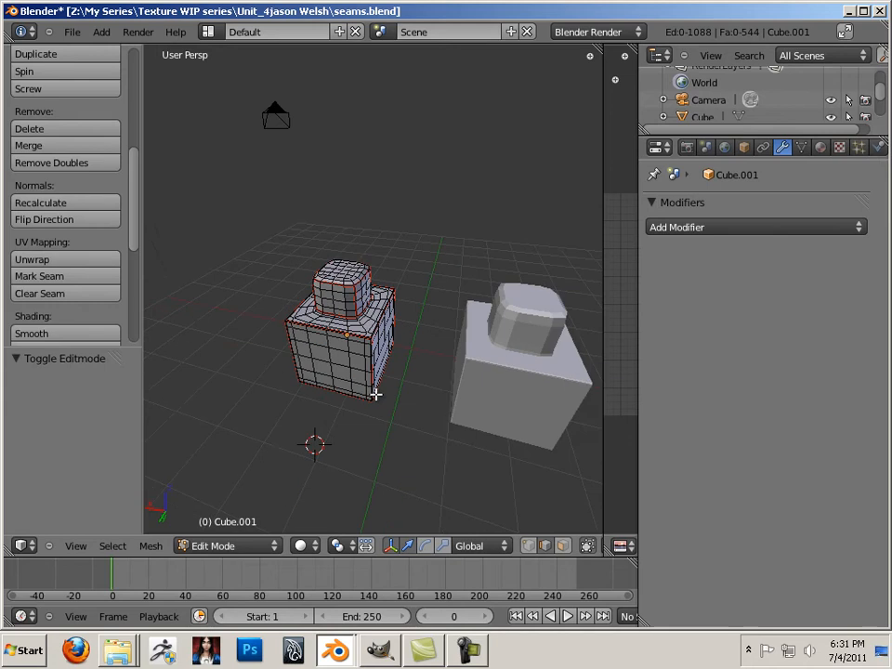
pyautogui.scroll(5, 376, 421)
pyautogui.moveTo(472, 428); pyautogui.dragTo(535, 401, button='middle')
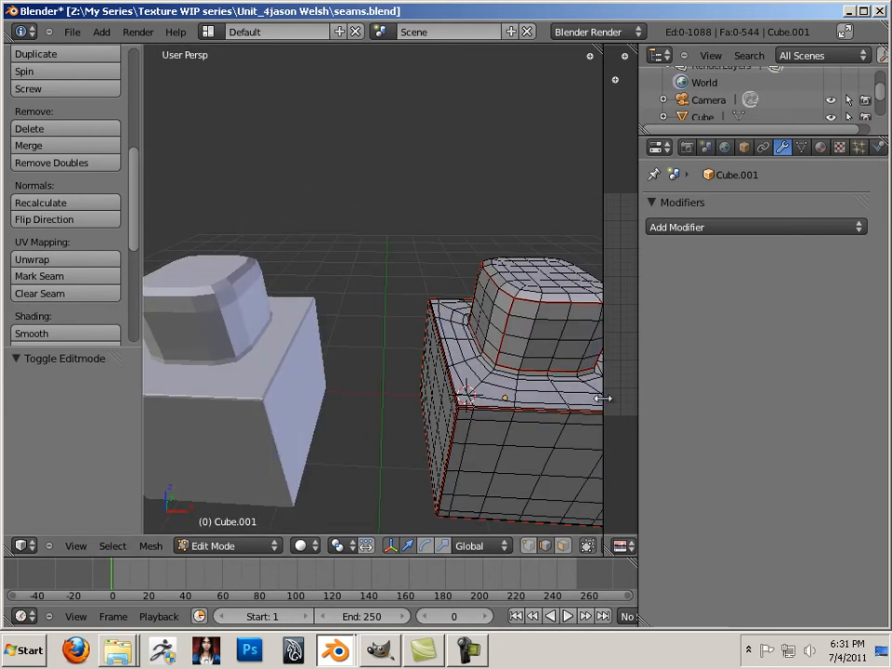
# - Enlarge the UV editor and select the second block's whole mesh in Edit Mode to display its UVs
pyautogui.moveTo(603, 398); pyautogui.dragTo(471, 398)
pyautogui.scroll(-4, 374, 364)
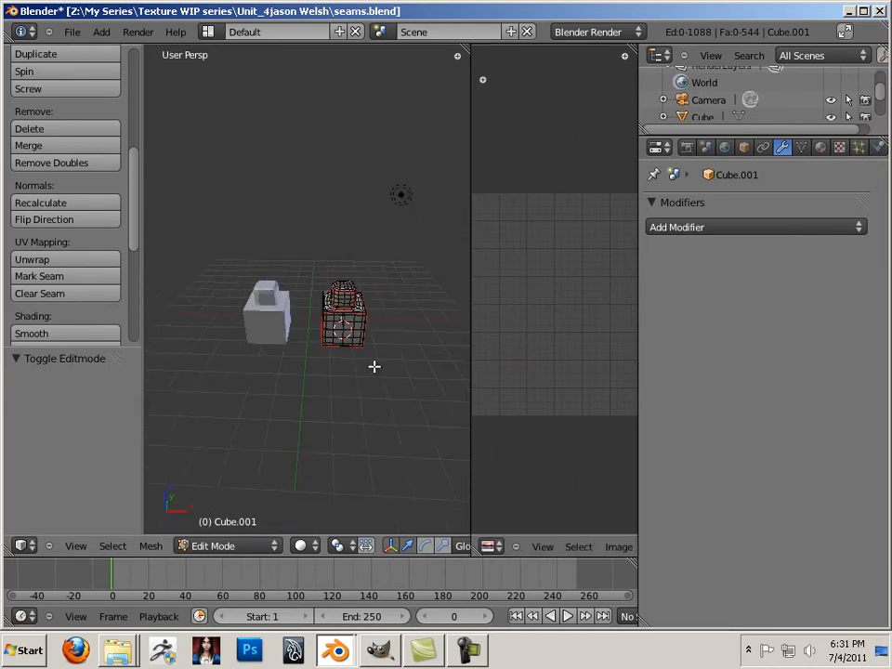
pyautogui.scroll(5, 347, 368)
pyautogui.moveTo(347, 369); pyautogui.dragTo(370, 389, button='middle')
pyautogui.press('Tab')
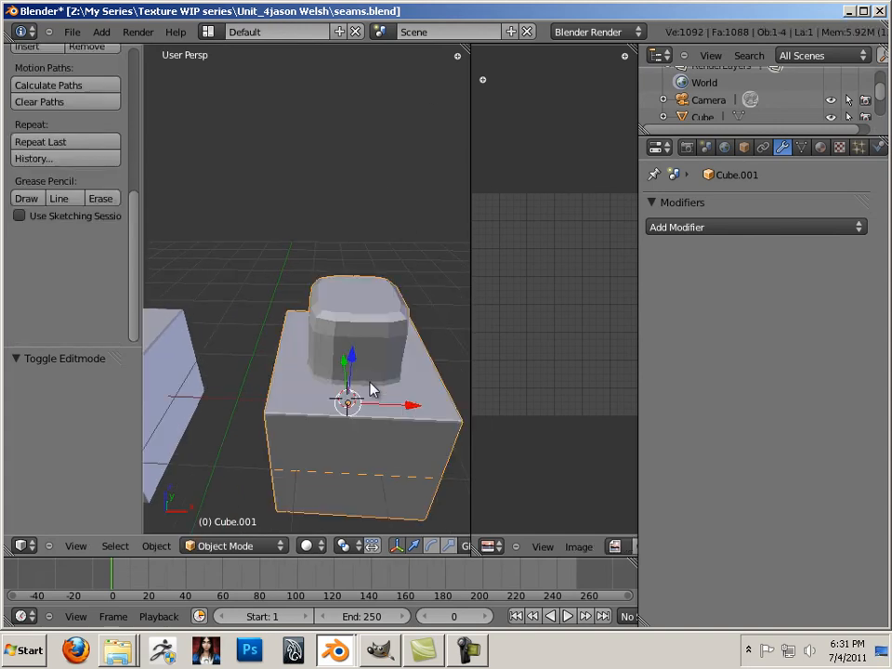
pyautogui.press('a')
pyautogui.press('a')
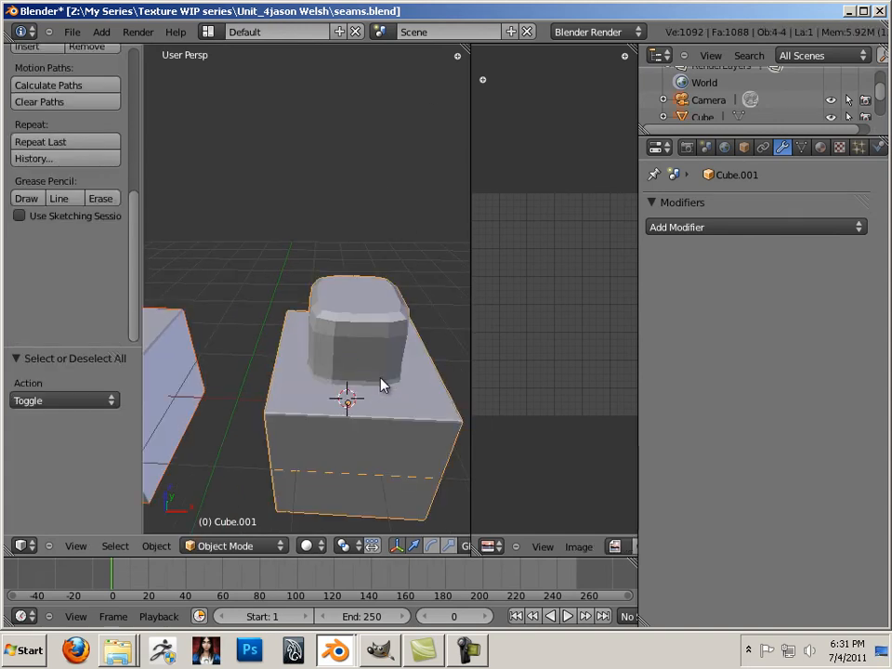
pyautogui.press('Tab')
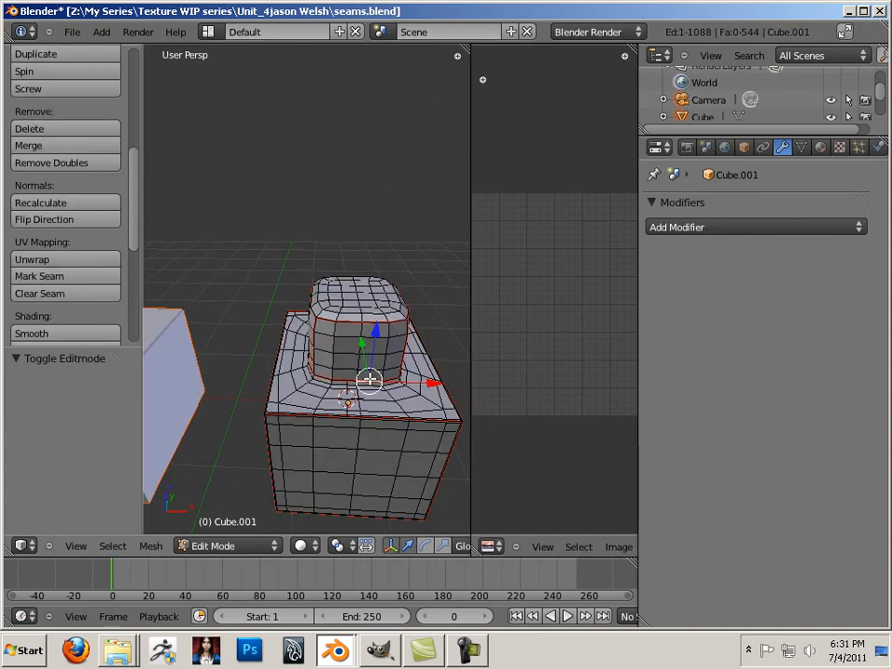
pyautogui.press('a')
pyautogui.press('a')
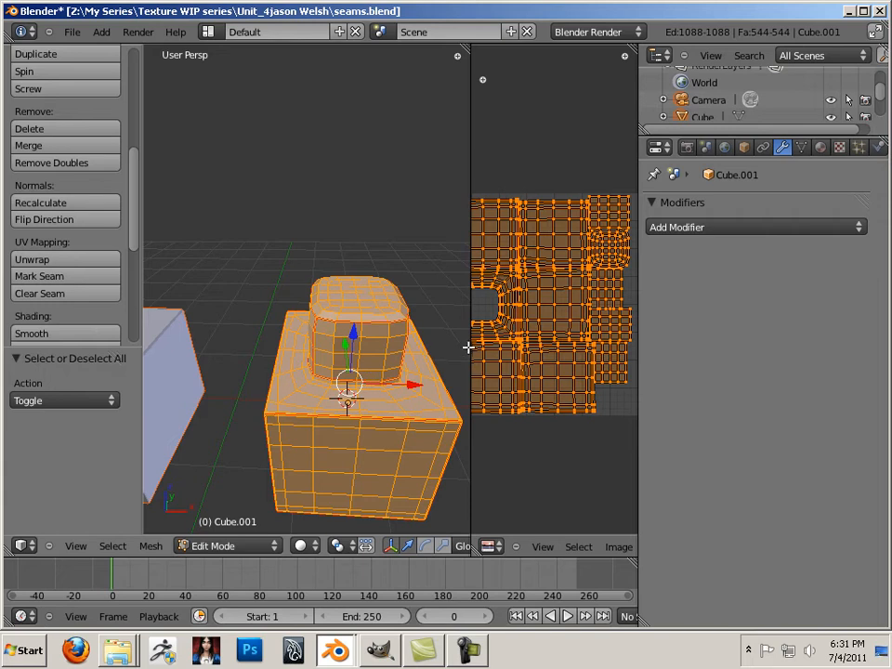
# - Widen the UV editor further until the second block's complete UV layout fits in it
pyautogui.moveTo(468, 348); pyautogui.dragTo(398, 350)
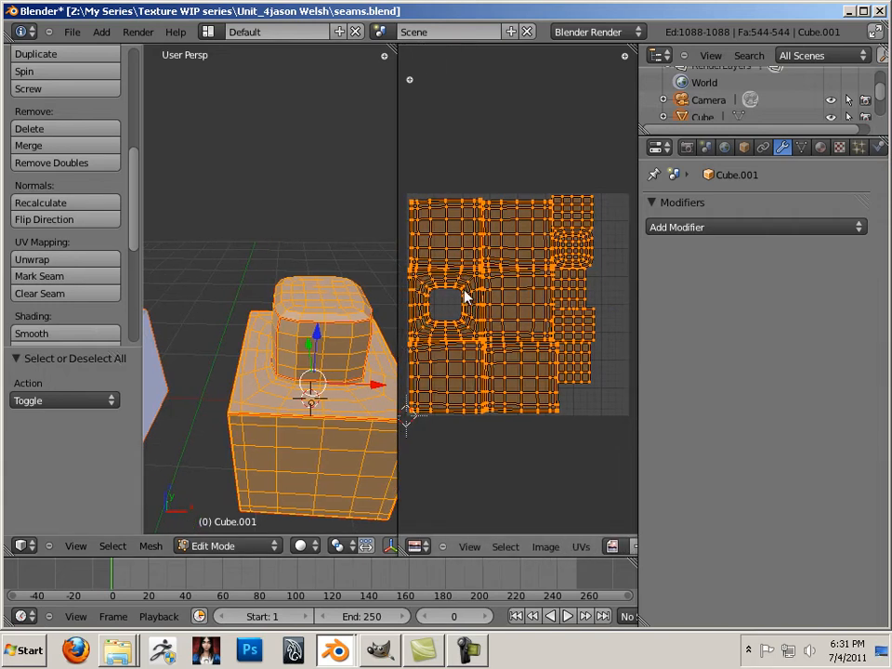
pyautogui.moveTo(354, 334)
pyautogui.mouseDown(button='middle')
pyautogui.moveTo(345, 329)
pyautogui.moveTo(359, 318)
pyautogui.mouseUp(button='middle')
pyautogui.moveTo(396, 315); pyautogui.dragTo(268, 313)
pyautogui.click(452, 546)
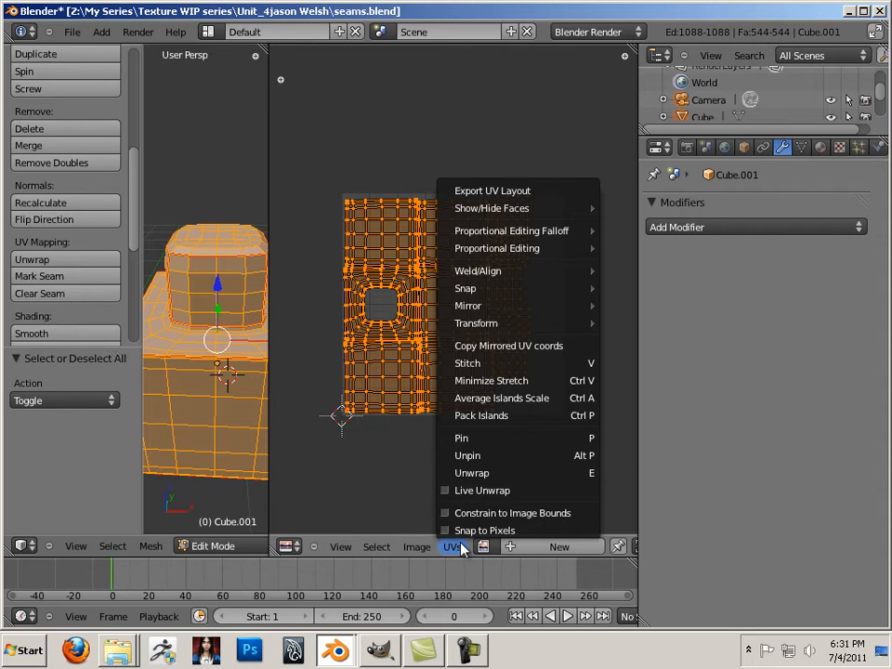
pyautogui.hotkey('ctrl', 'p')
# - Start a new image for the second block's UVs named Relaxed_uvs, with width and height set to 2048
pyautogui.click(416, 546)
pyautogui.click(420, 532)
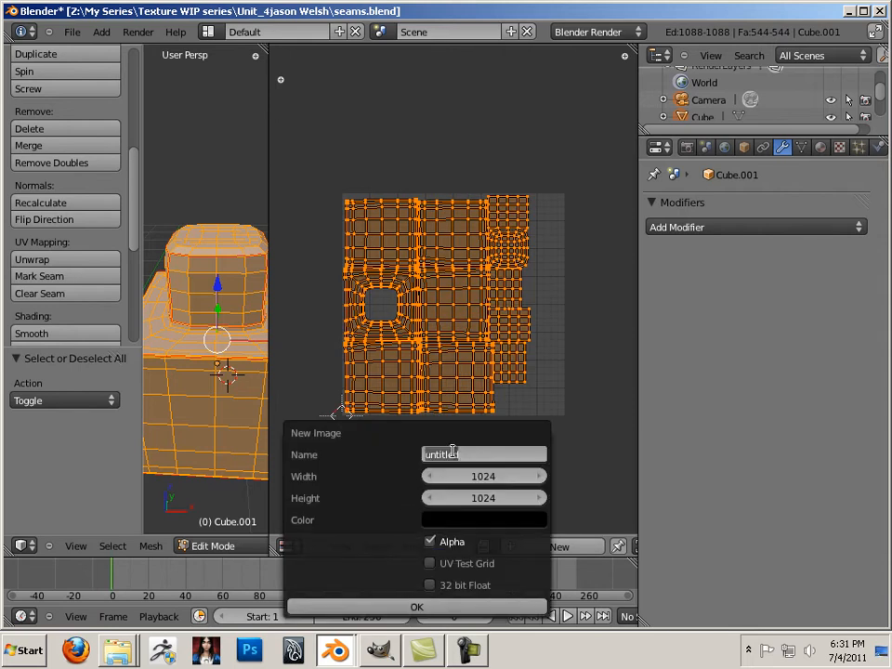
pyautogui.write('Relaxed_uvs')
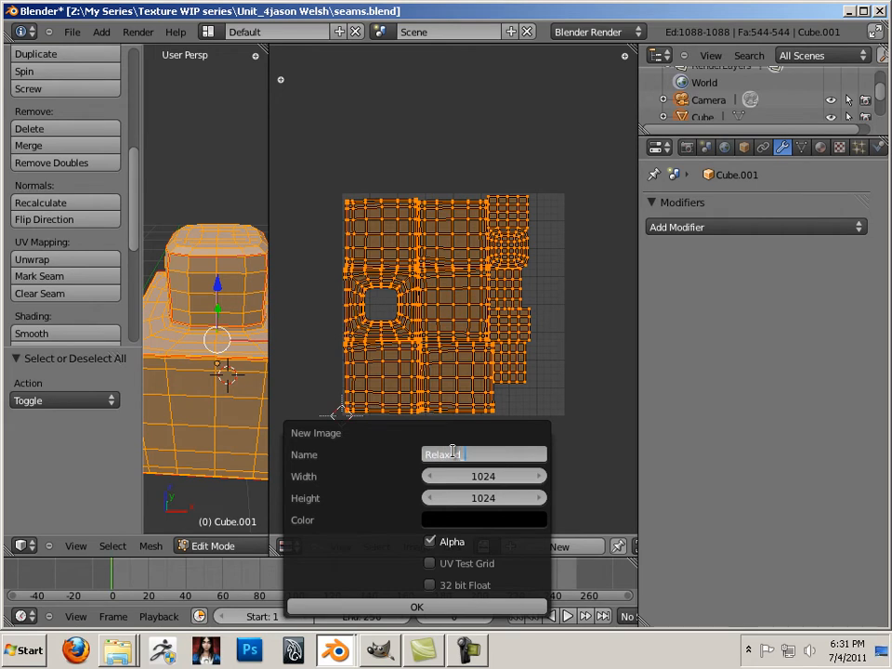
pyautogui.press('Return')
pyautogui.click(496, 475)
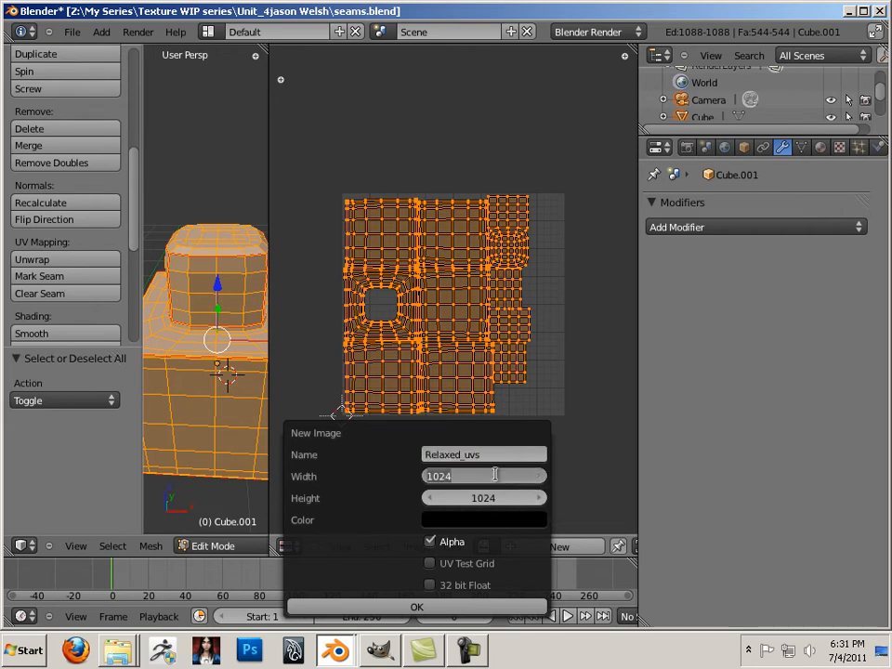
pyautogui.write('2048')
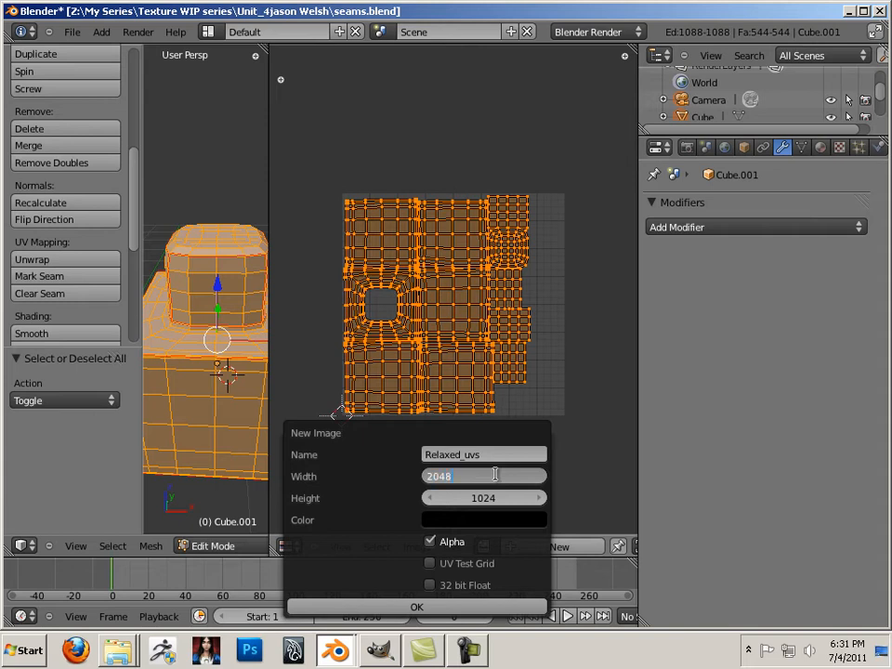
pyautogui.press('Tab')
pyautogui.write('2')
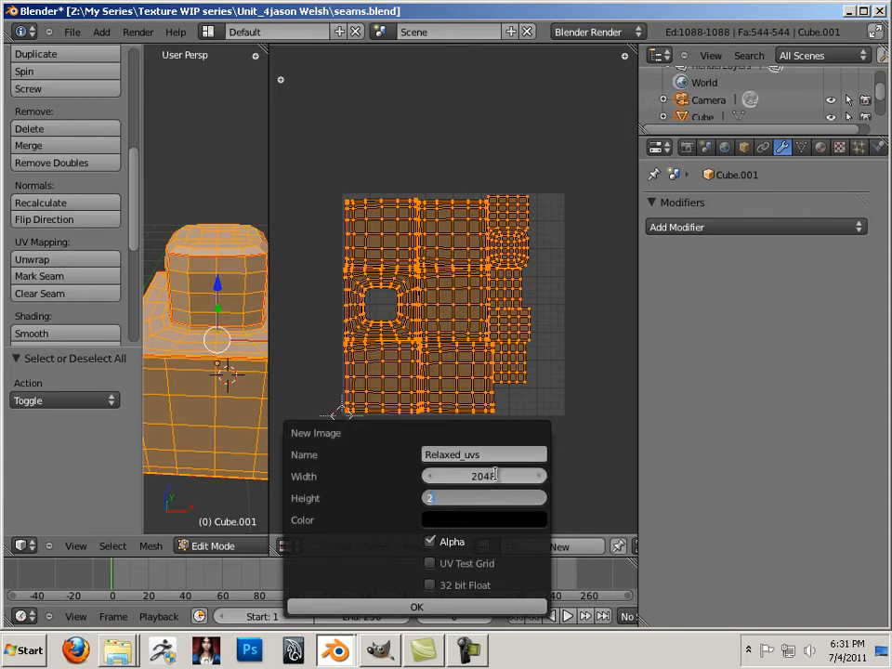
pyautogui.write('048')
pyautogui.press('Return')
# - Set the new image's fill colour to a neutral grey with RGB 0.08944 and create the image
pyautogui.click(477, 520)
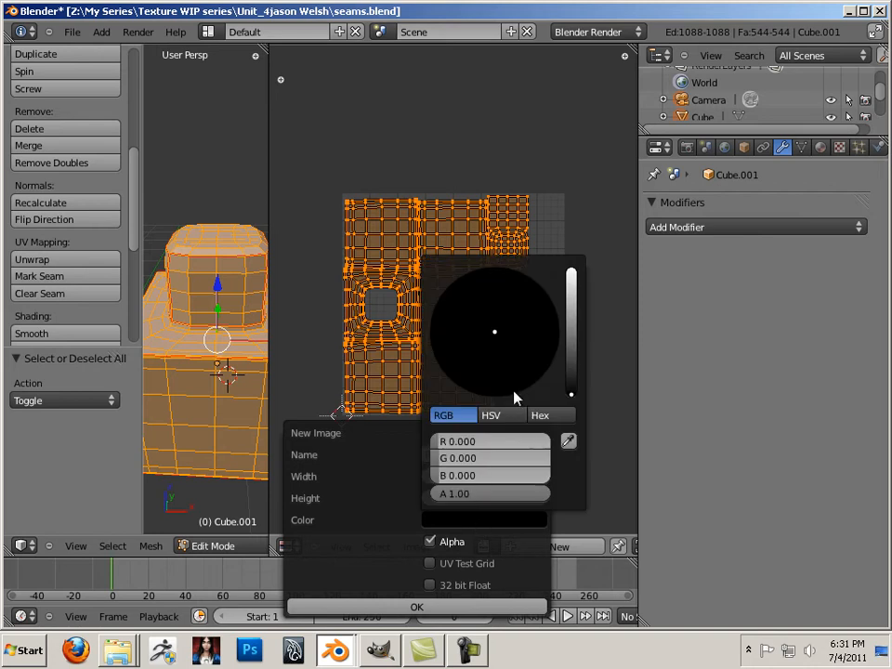
pyautogui.moveTo(573, 347); pyautogui.dragTo(571, 354)
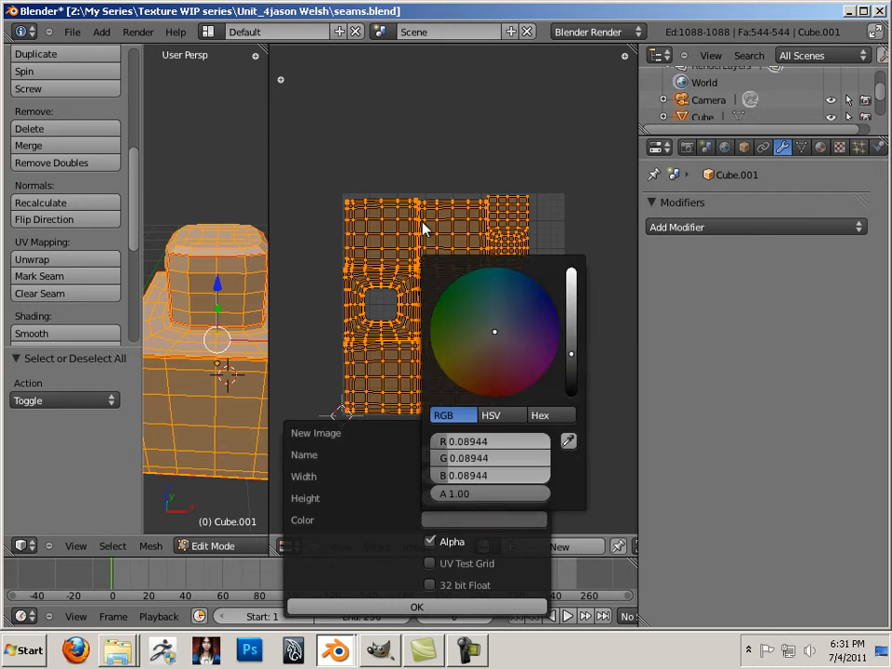
pyautogui.click(409, 607)
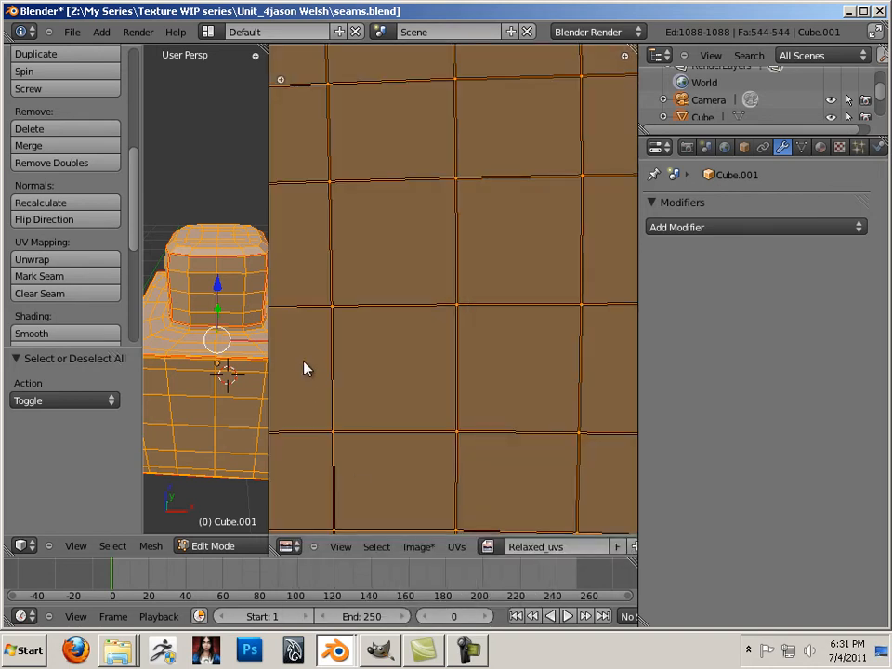
pyautogui.scroll(-8, 311, 365)
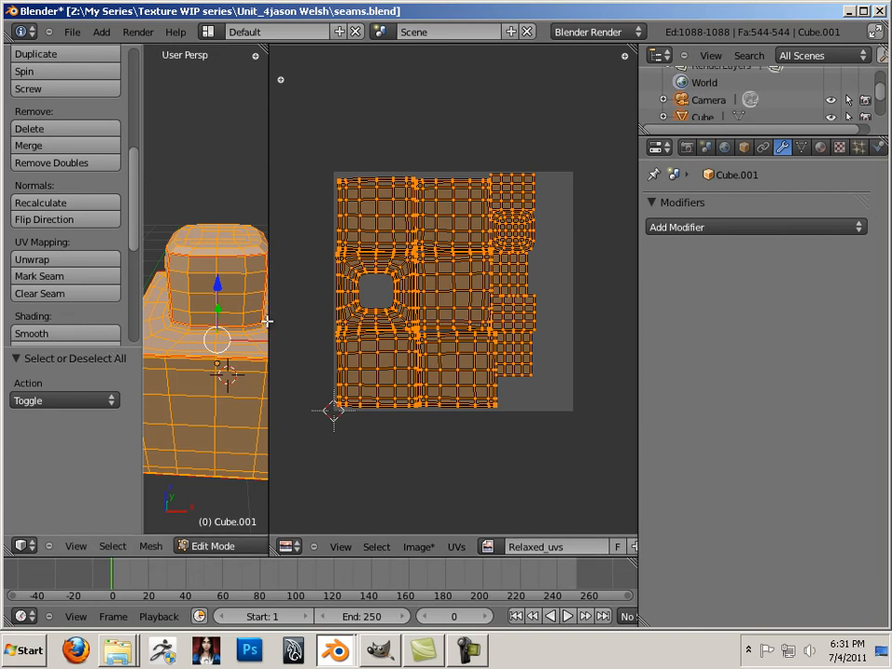
# - Widen the 3D view, leave Edit Mode on the second block, and select the first block
pyautogui.moveTo(270, 321); pyautogui.dragTo(611, 339)
pyautogui.rightClick(281, 378)
pyautogui.moveTo(267, 385); pyautogui.dragTo(432, 389, button='middle')
pyautogui.press('a')
pyautogui.press('Tab')
pyautogui.rightClick(386, 381)
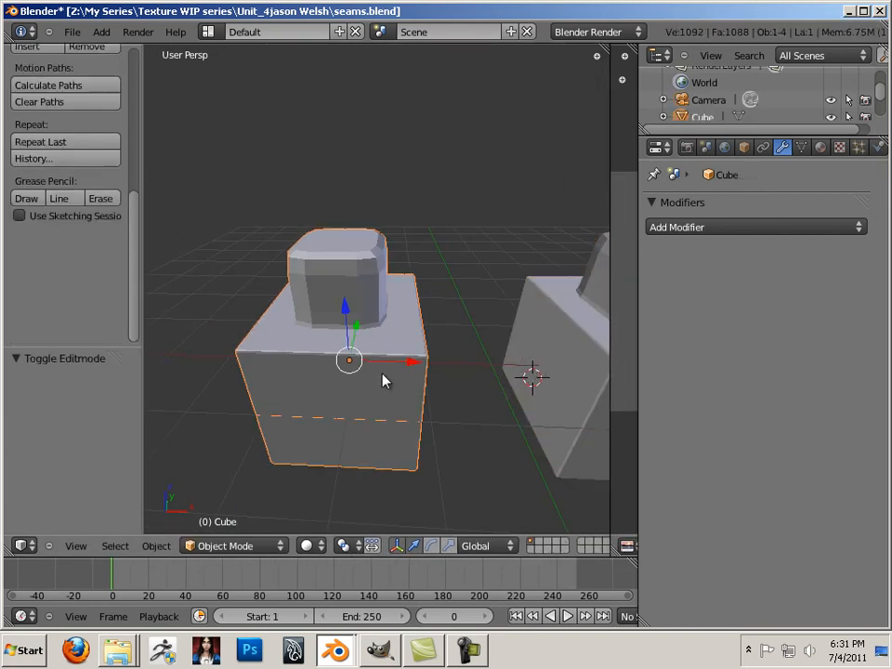
# - Select the first block's whole mesh in Edit Mode and enlarge the UV editor to show its UV layout
pyautogui.press('a')
pyautogui.press('a')
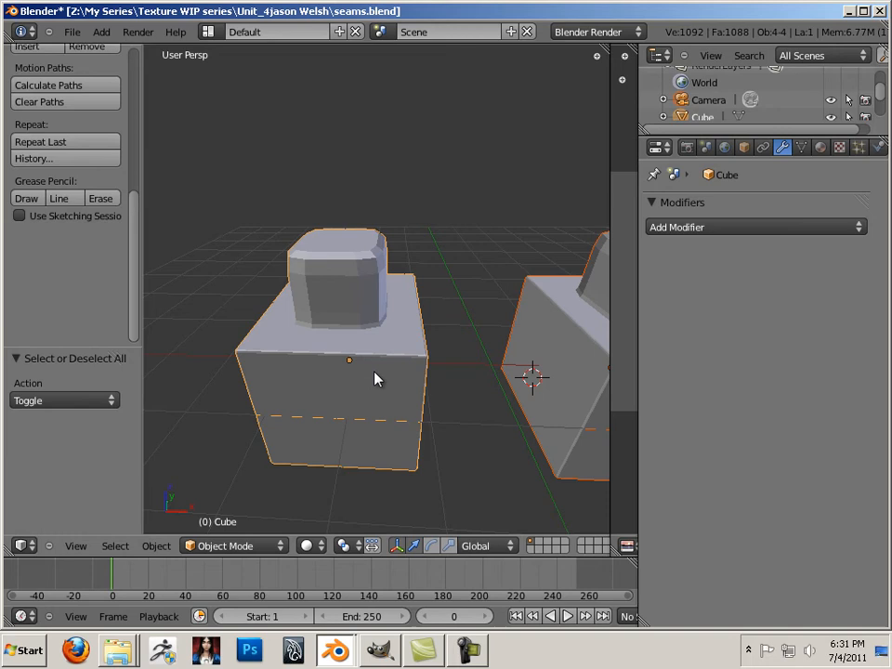
pyautogui.click(239, 545)
pyautogui.click(233, 517)
pyautogui.press('a')
pyautogui.press('a')
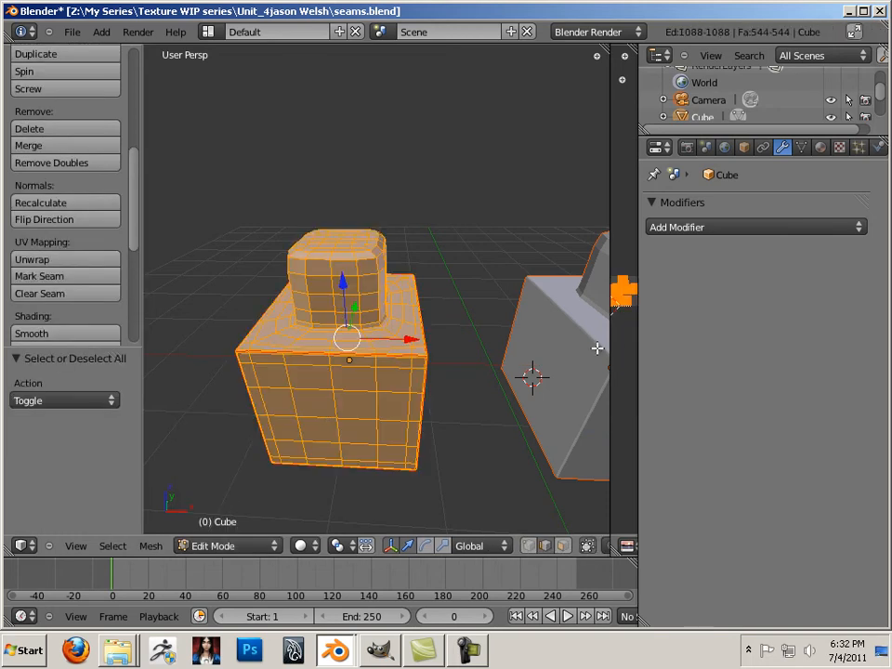
pyautogui.press('a')
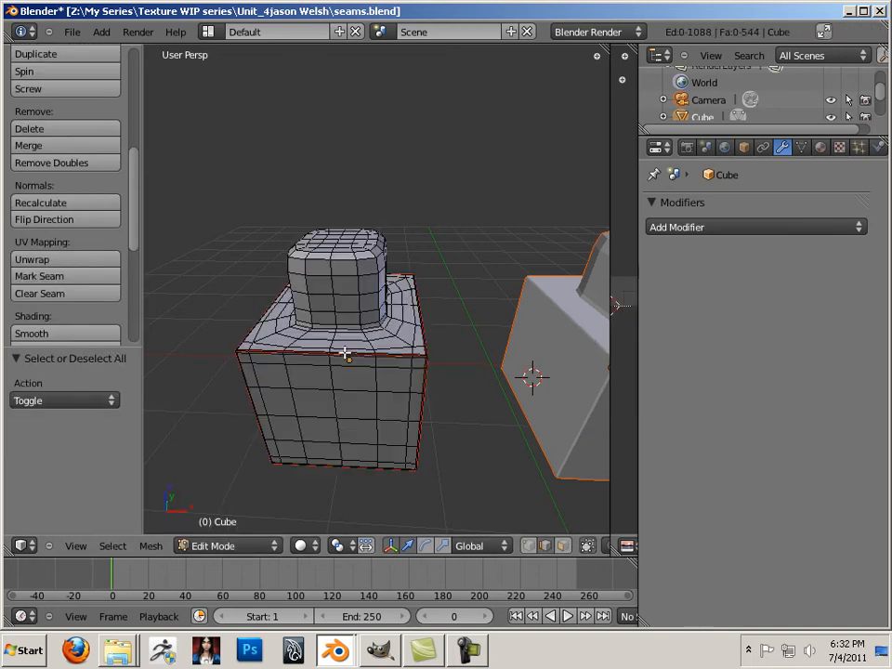
pyautogui.press('a')
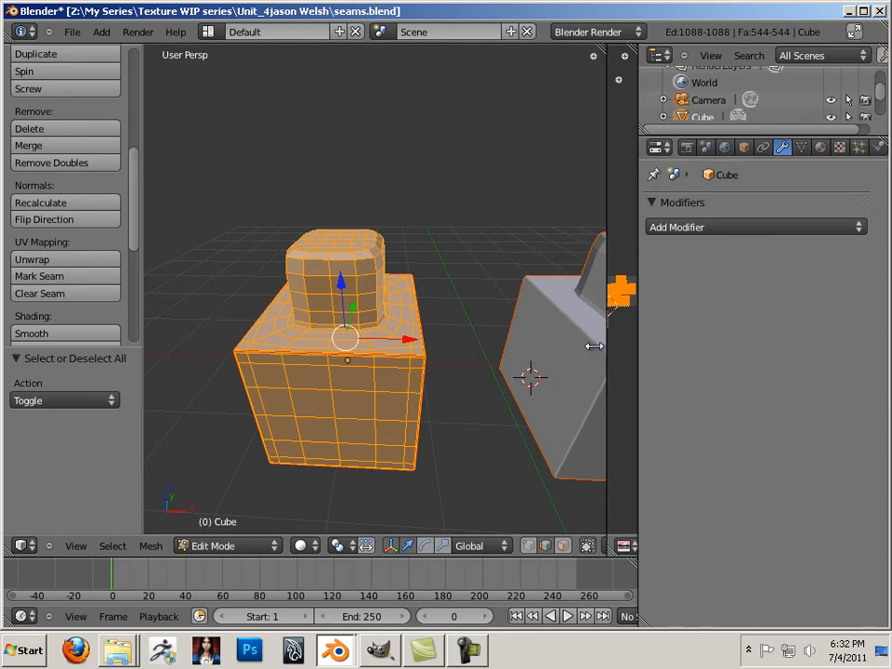
pyautogui.moveTo(610, 346); pyautogui.dragTo(246, 370)
pyautogui.scroll(10, 327, 399)
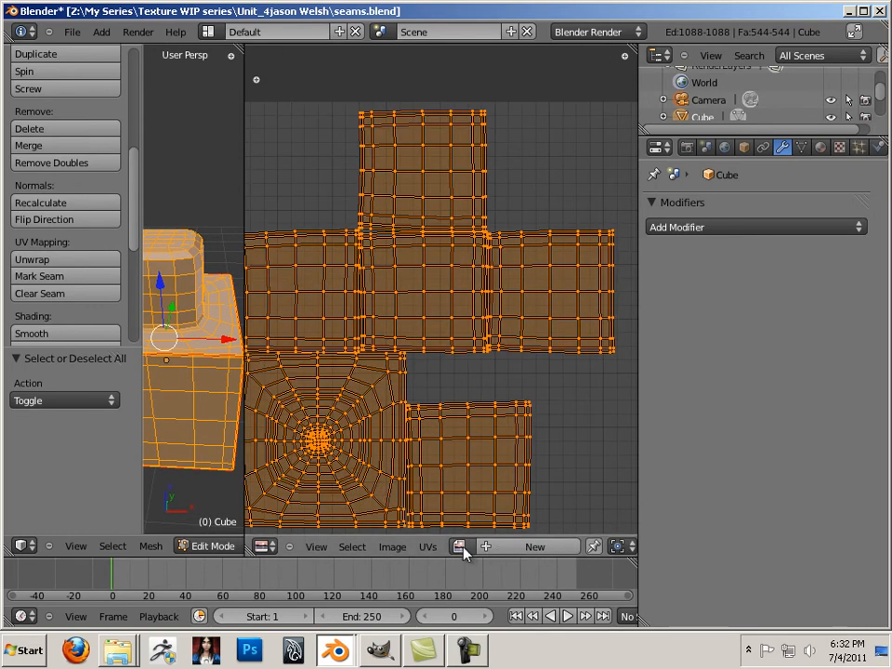
pyautogui.click(394, 548)
pyautogui.click(401, 531)
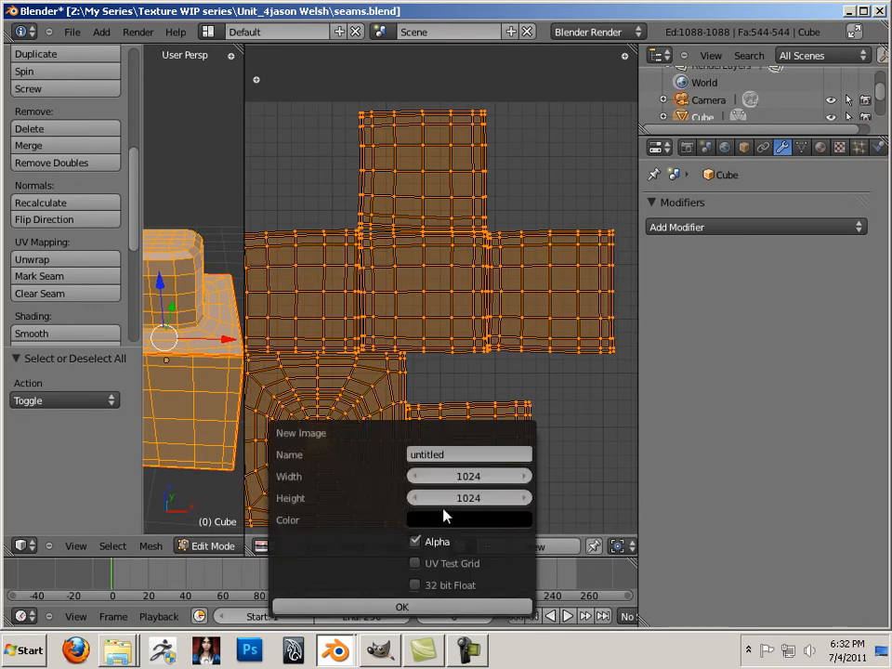
pyautogui.click(459, 455)
pyautogui.write('s')
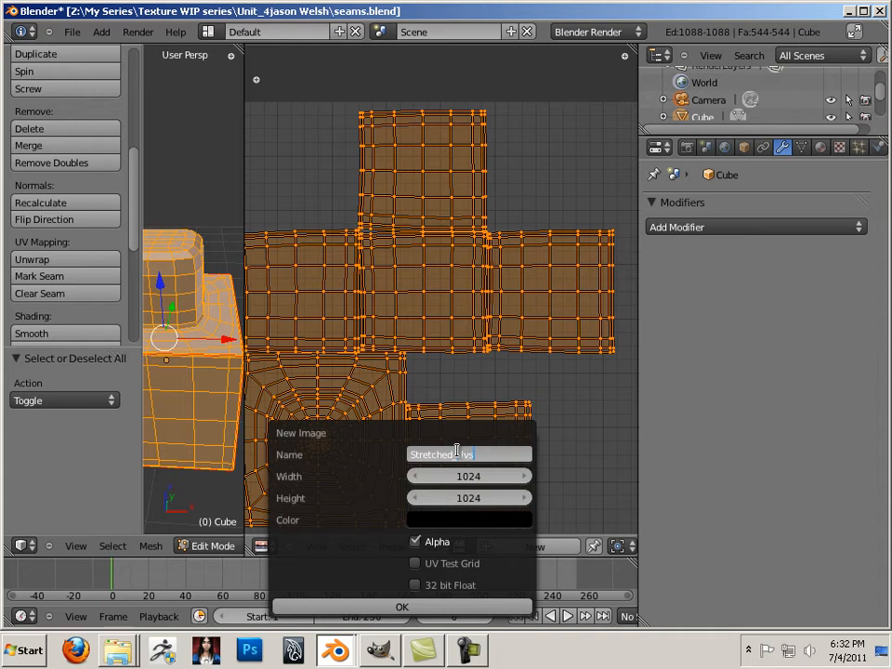
pyautogui.write('tretched_Uvs')
pyautogui.press('Return')
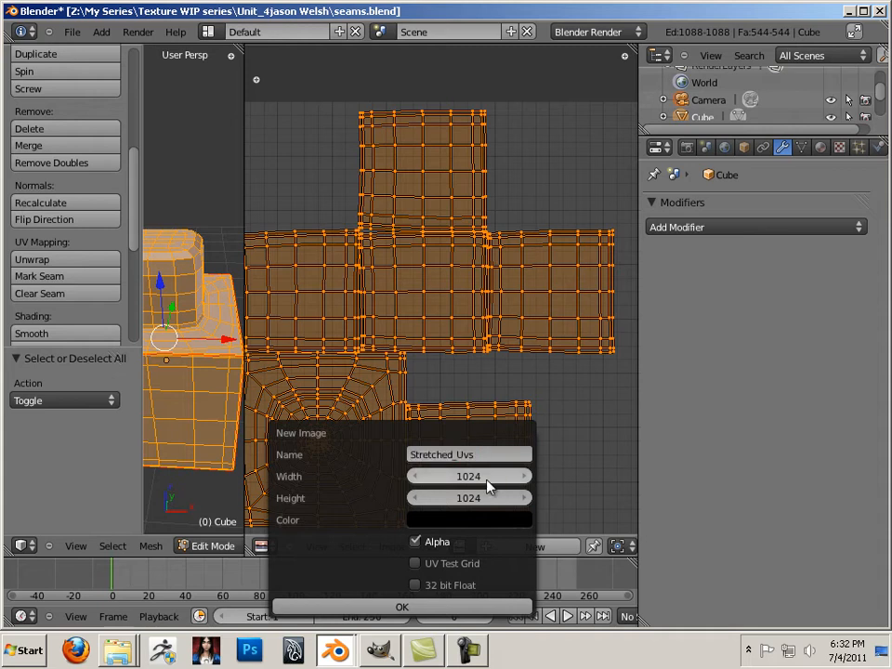
pyautogui.click(484, 479)
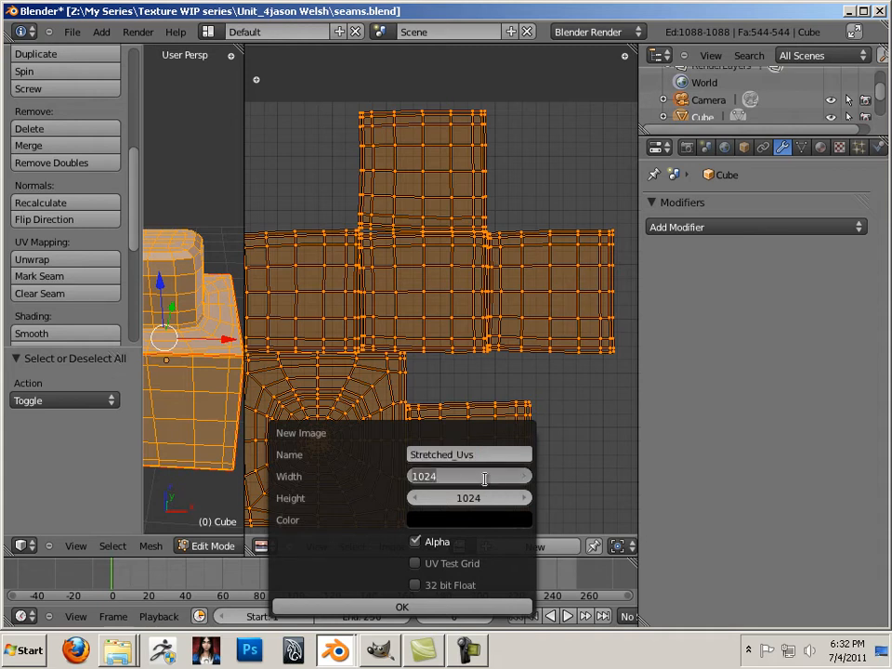
pyautogui.write('2048')
pyautogui.press('Tab')
pyautogui.write('2')
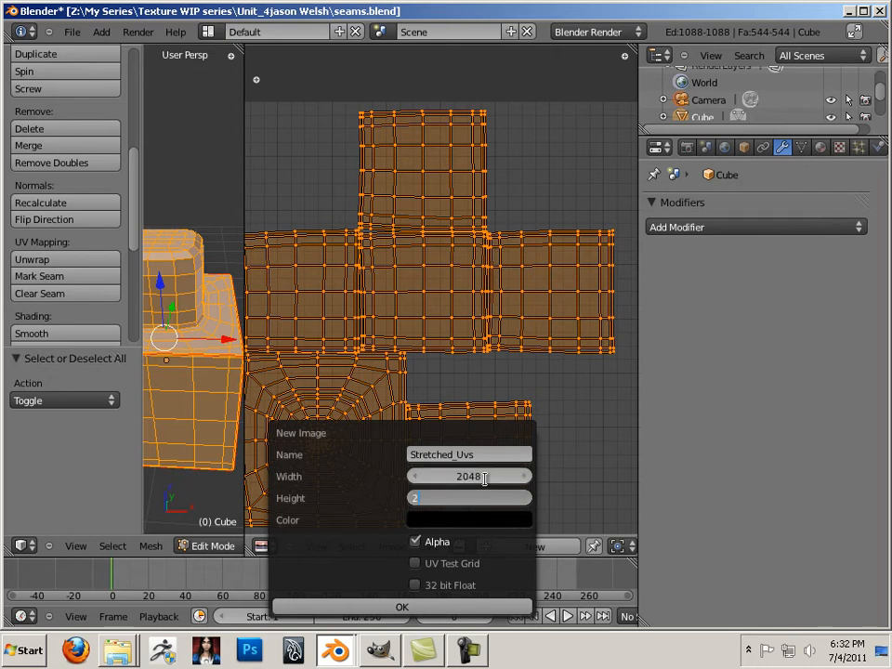
pyautogui.write('048')
pyautogui.press('Return')
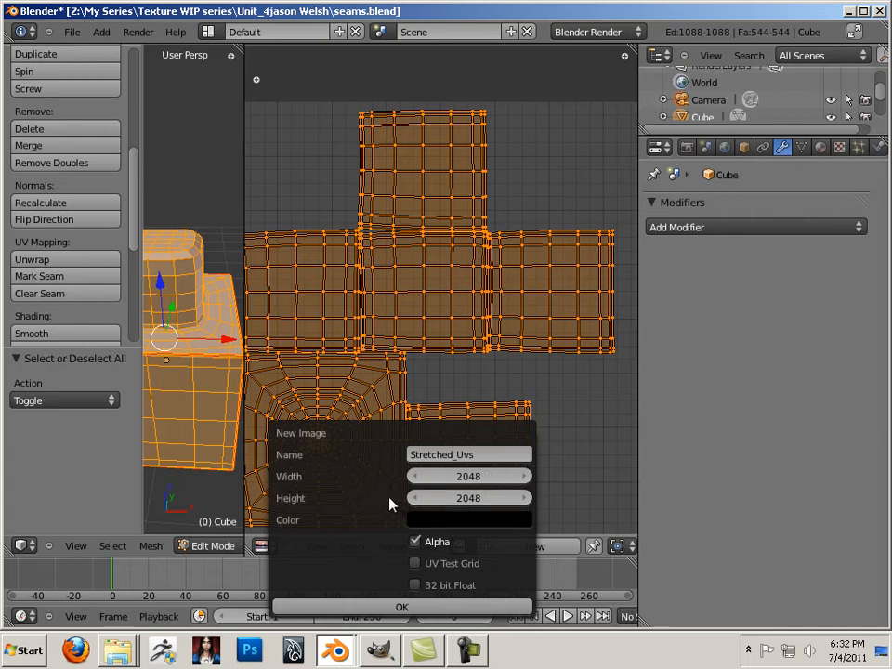
pyautogui.click(414, 540)
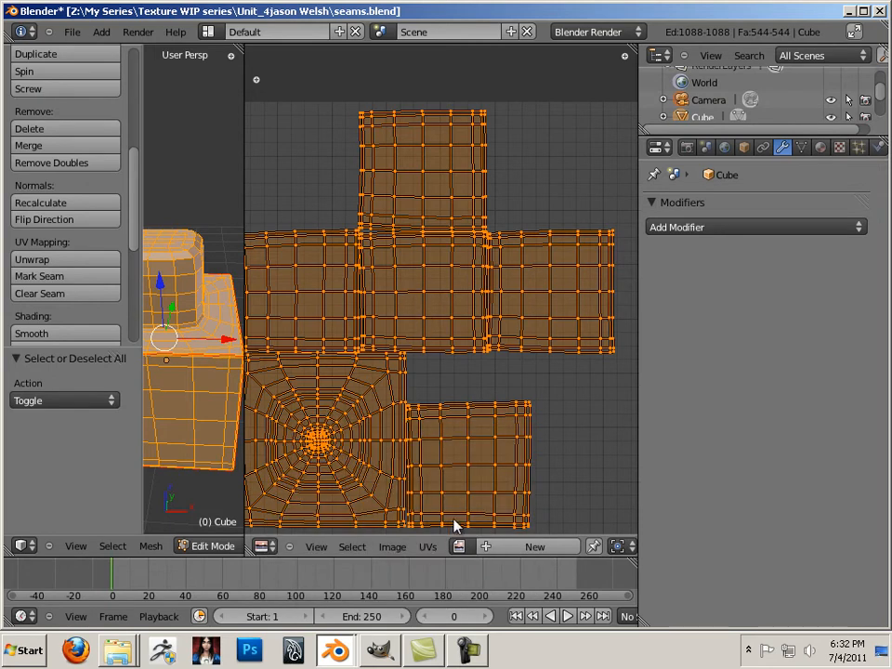
pyautogui.click(459, 546)
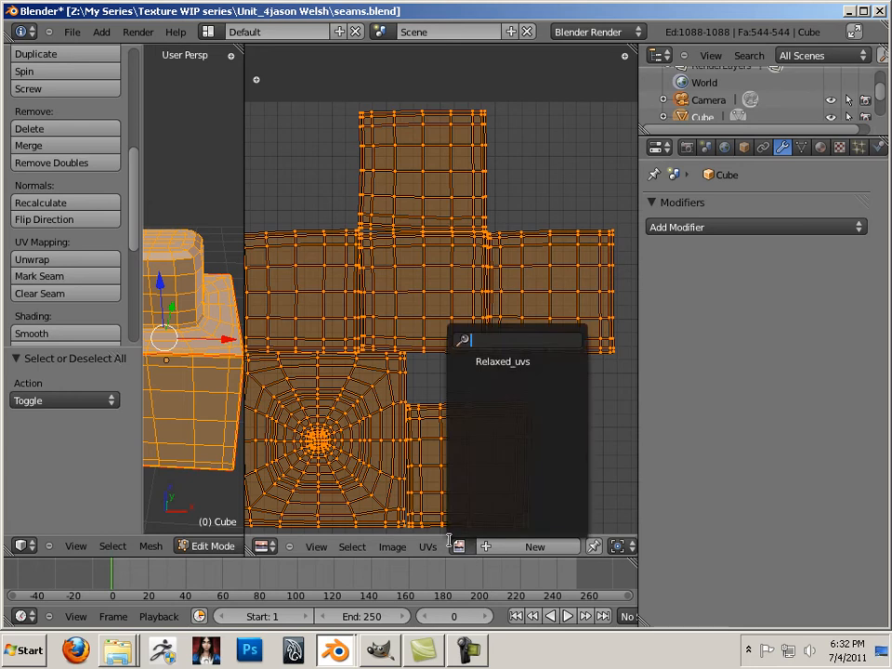
# - Start a new image for the first block's UVs named Stretched_uvs
pyautogui.click(398, 546)
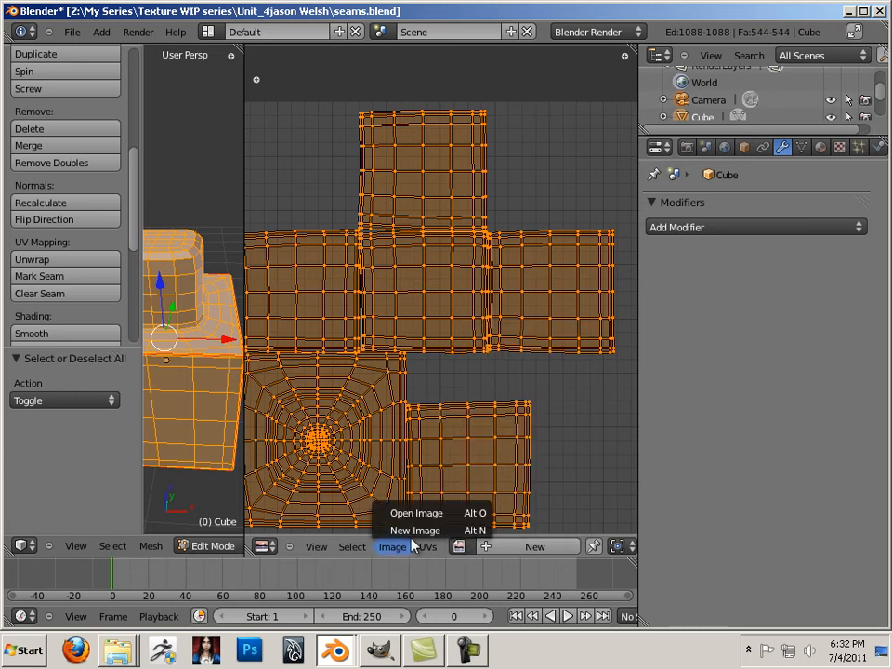
pyautogui.click(414, 530)
pyautogui.click(456, 454)
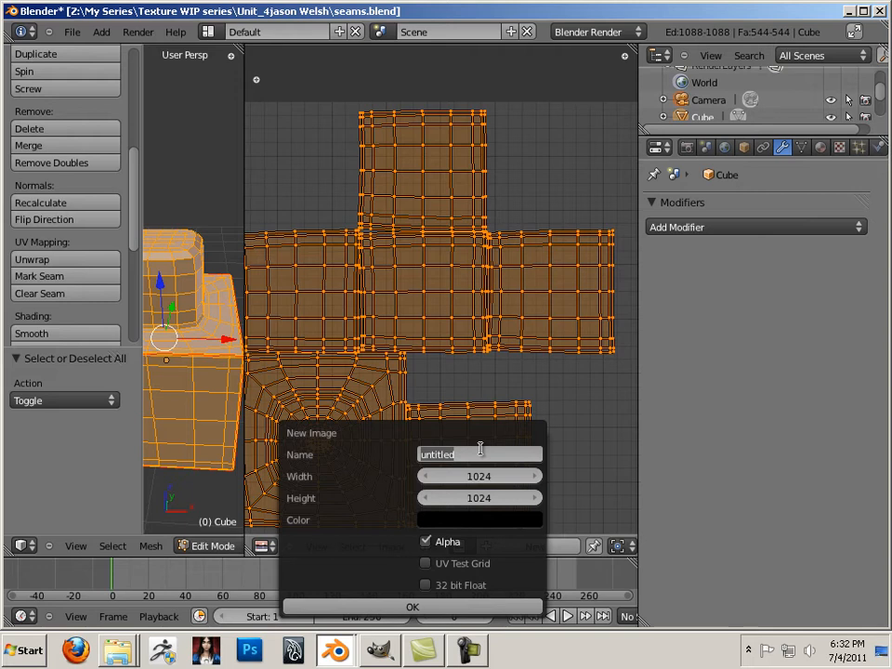
pyautogui.write('stretched_uvs')
pyautogui.press('Return')
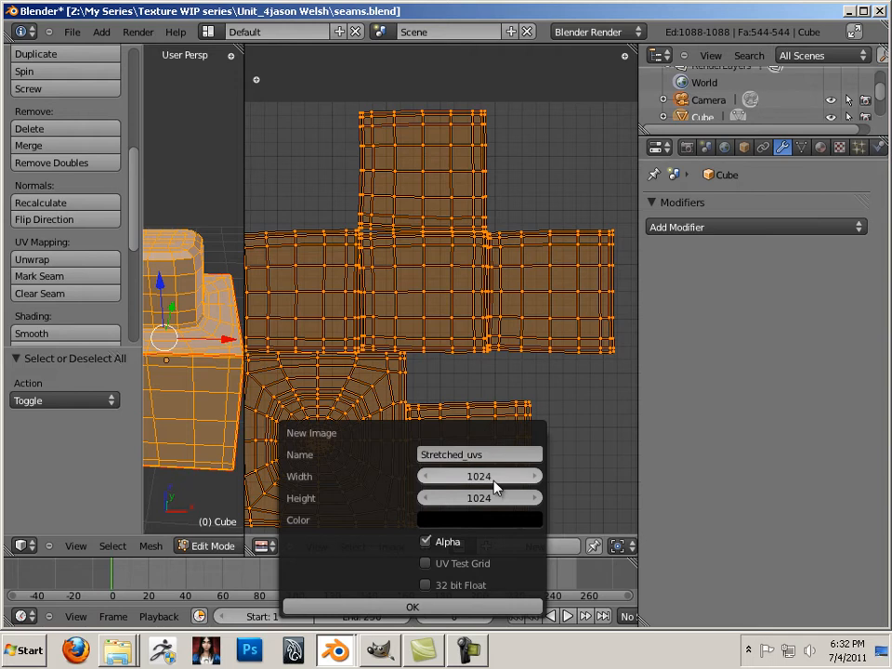
# - Set the new image's width and height to 2048 and create it with the default black fill
pyautogui.click(492, 476)
pyautogui.write('204')
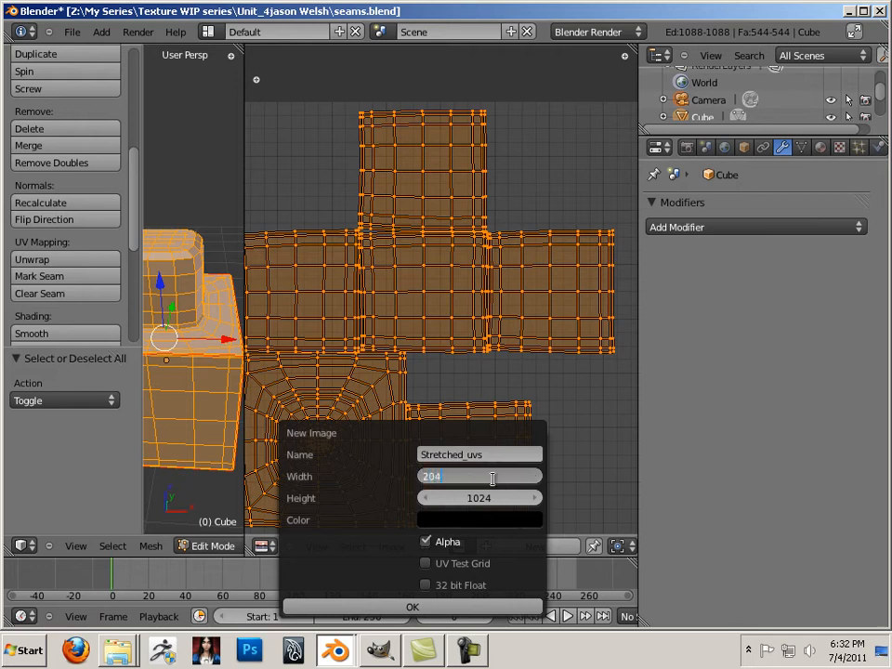
pyautogui.write('8')
pyautogui.press('Tab')
pyautogui.write('2')
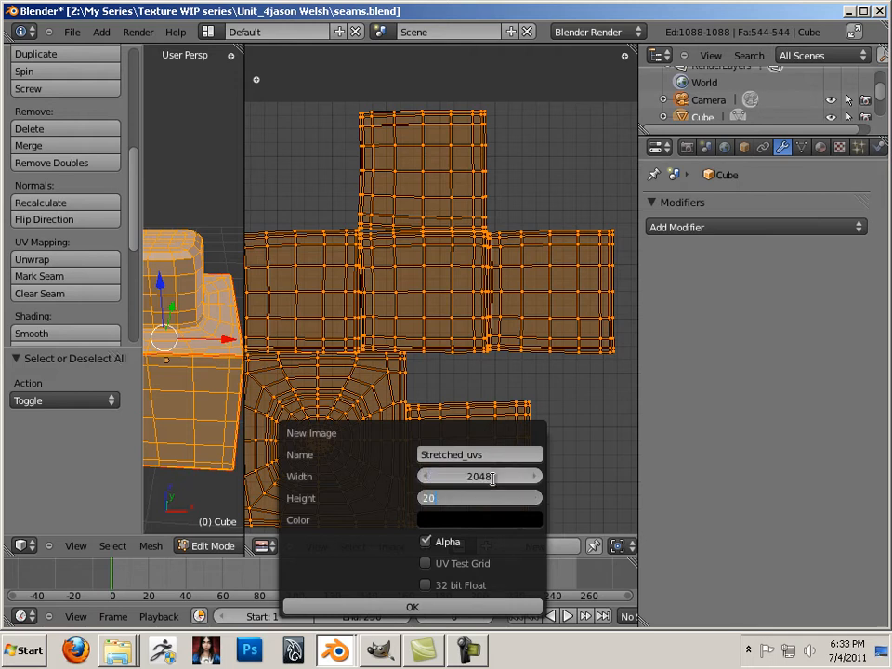
pyautogui.write('048')
pyautogui.press('Return')
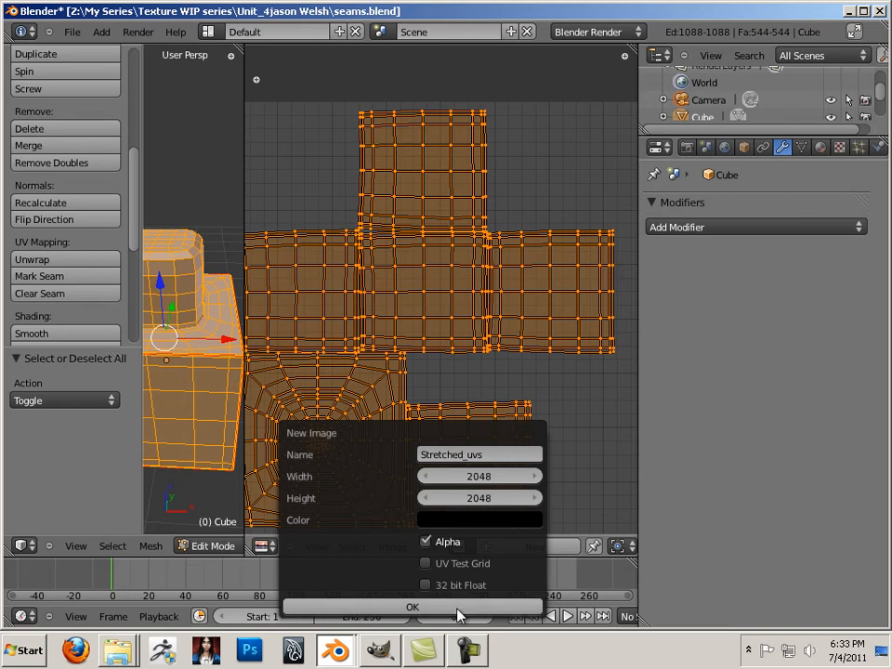
pyautogui.click(461, 607)
# - Widen the 3D view around the first block and switch the block to Texture Paint mode
pyautogui.moveTo(246, 382); pyautogui.dragTo(606, 437)
pyautogui.keyDown('shift'); pyautogui.moveTo(576, 435); pyautogui.dragTo(324, 408, button='middle'); pyautogui.keyUp('shift')
pyautogui.keyDown('shift'); pyautogui.moveTo(253, 400); pyautogui.dragTo(301, 375, button='middle'); pyautogui.keyUp('shift')
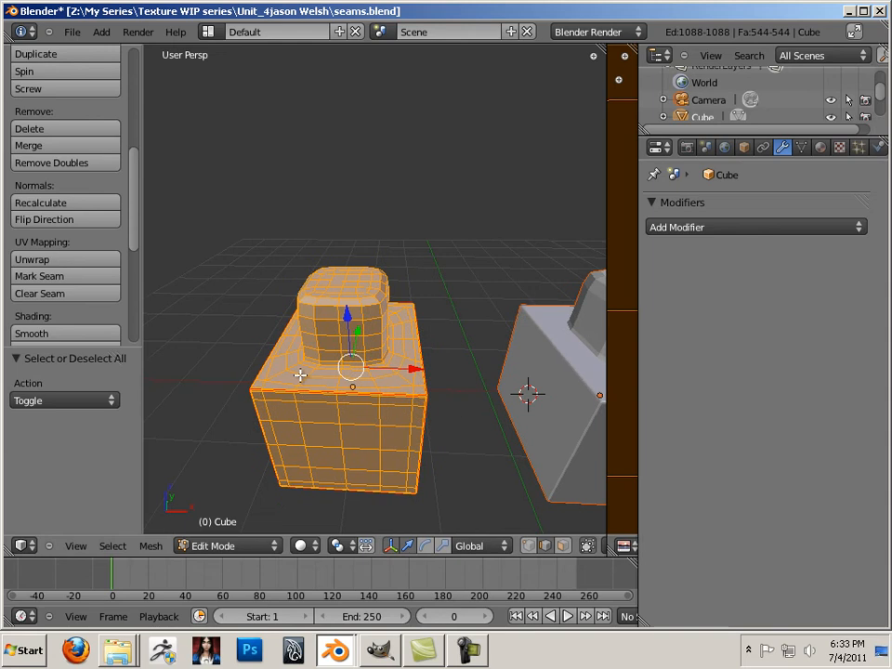
pyautogui.scroll(2, 318, 373)
pyautogui.keyDown('shift'); pyautogui.moveTo(353, 352); pyautogui.dragTo(392, 279, button='middle'); pyautogui.keyUp('shift')
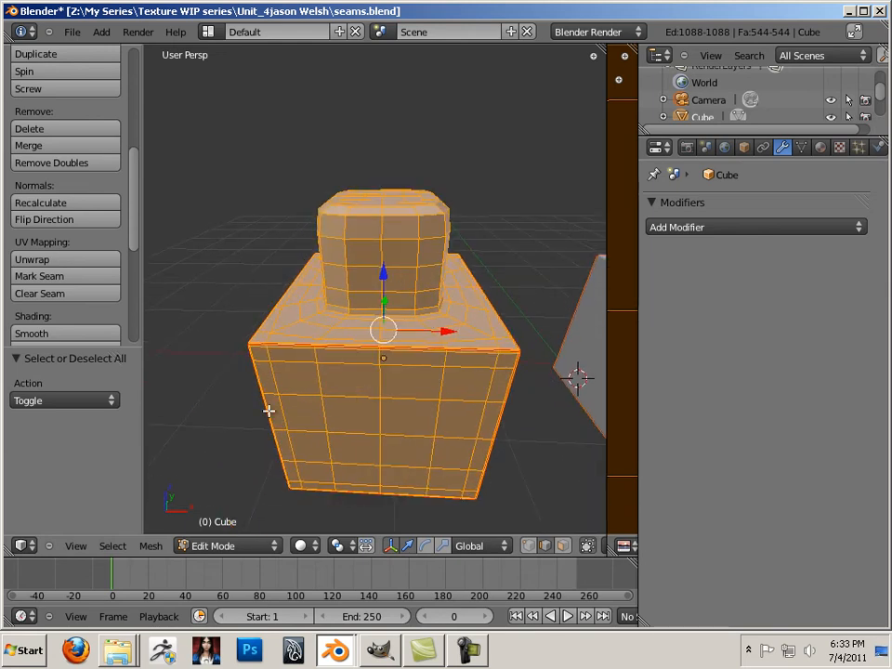
pyautogui.click(226, 547)
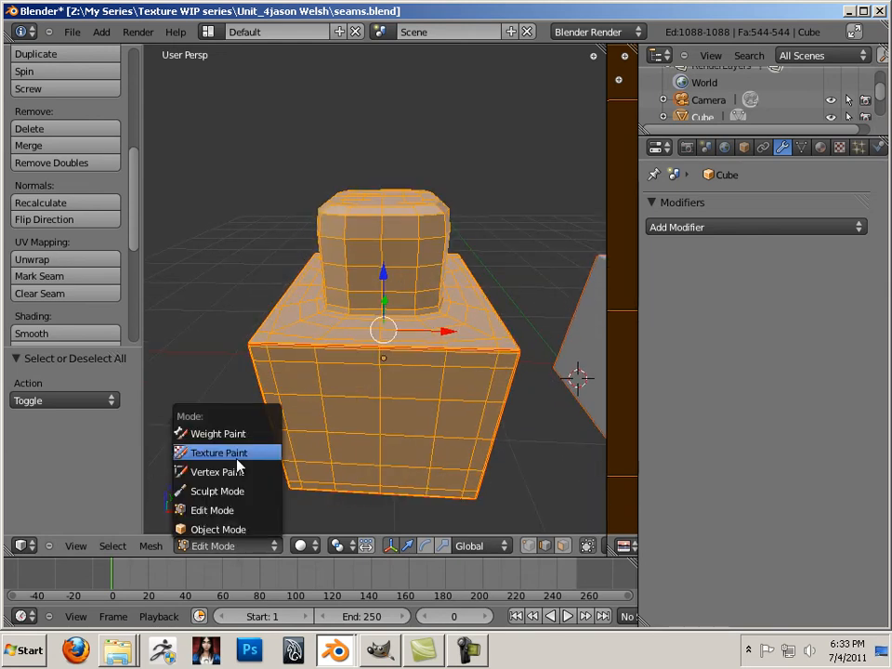
pyautogui.click(219, 453)
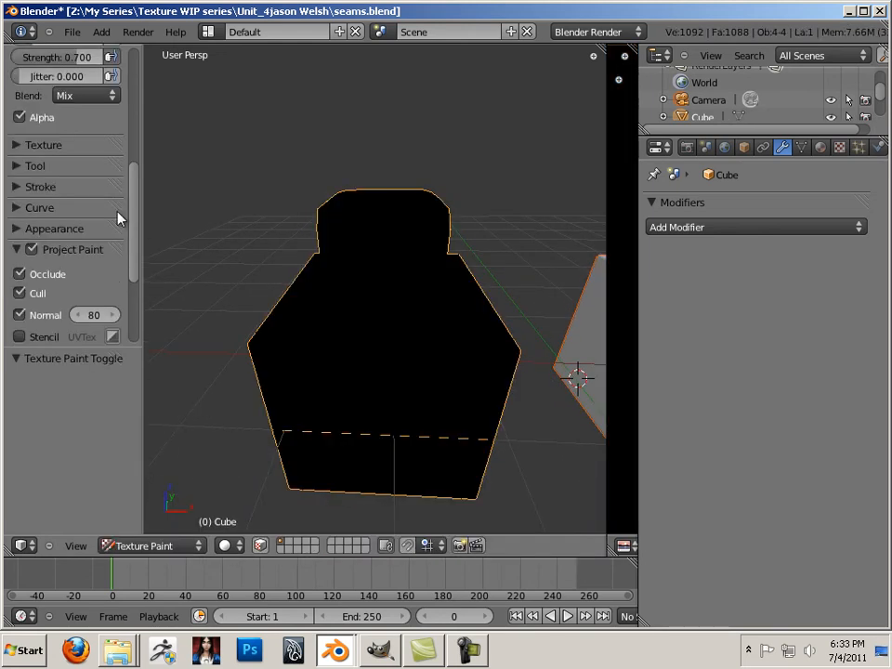
# - Reveal more of the brush settings, choose a blue brush colour, and paint test strokes on the block's front
pyautogui.scroll(10, 133, 288)
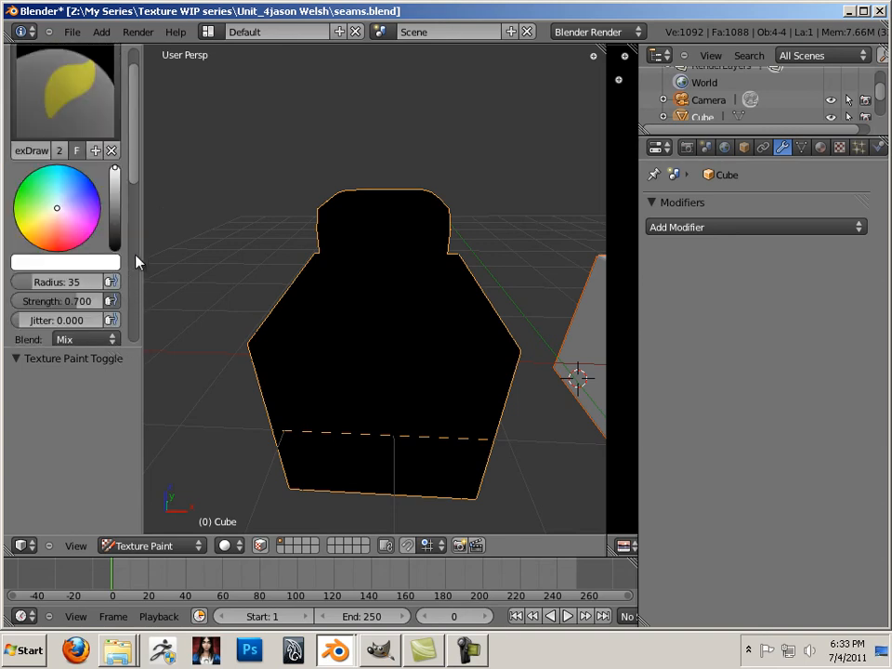
pyautogui.moveTo(116, 348); pyautogui.dragTo(97, 543)
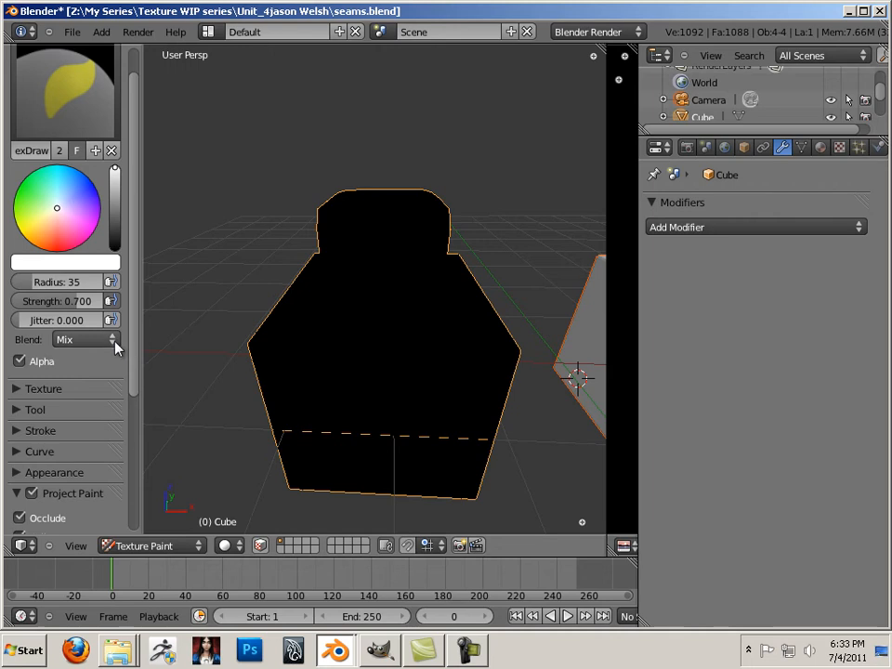
pyautogui.click(87, 199)
pyautogui.moveTo(91, 200); pyautogui.dragTo(100, 198)
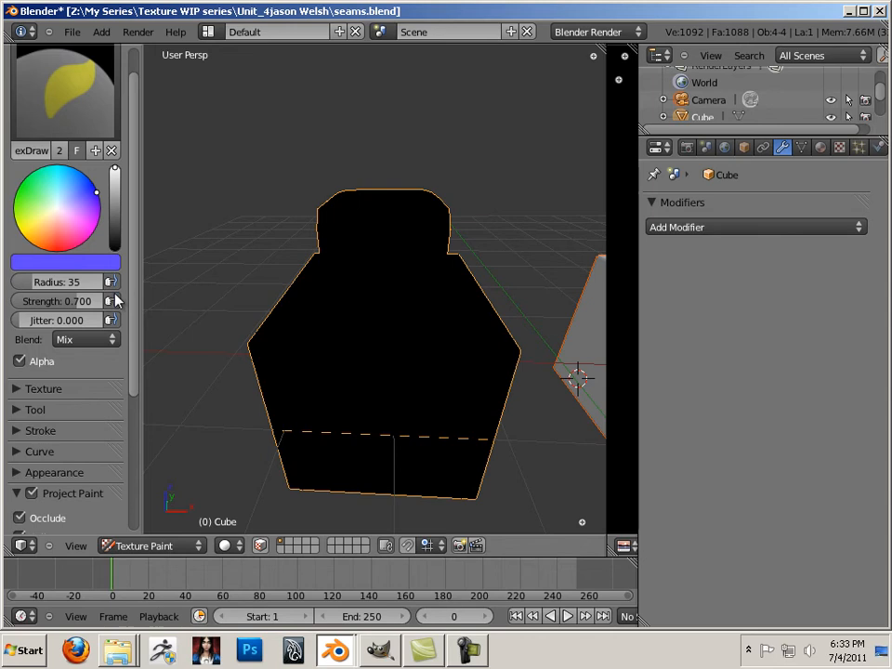
pyautogui.moveTo(325, 340)
pyautogui.mouseDown()
pyautogui.moveTo(324, 359)
pyautogui.moveTo(375, 373)
pyautogui.moveTo(410, 408)
pyautogui.moveTo(378, 448)
pyautogui.mouseUp()
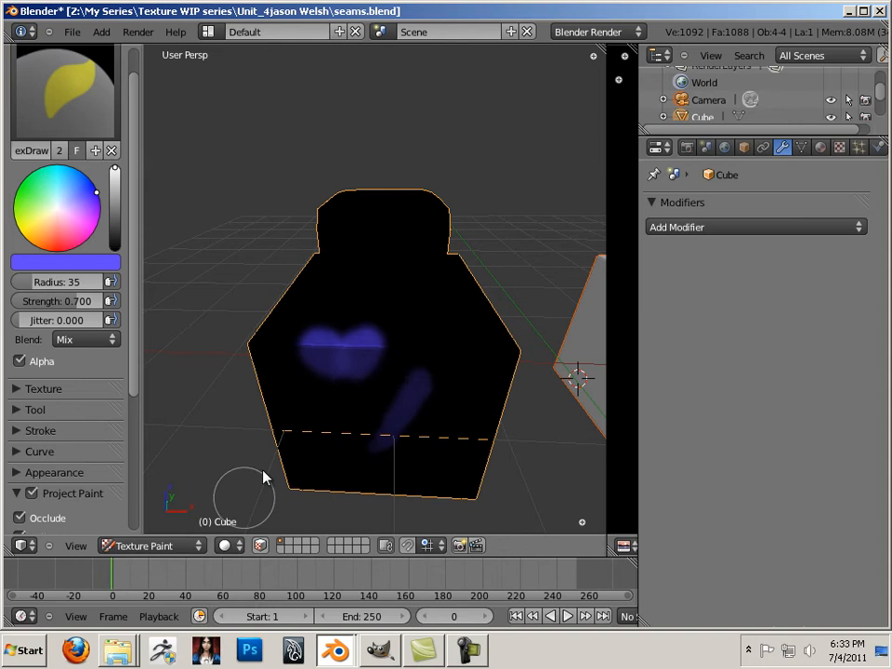
pyautogui.moveTo(357, 327); pyautogui.dragTo(305, 343)
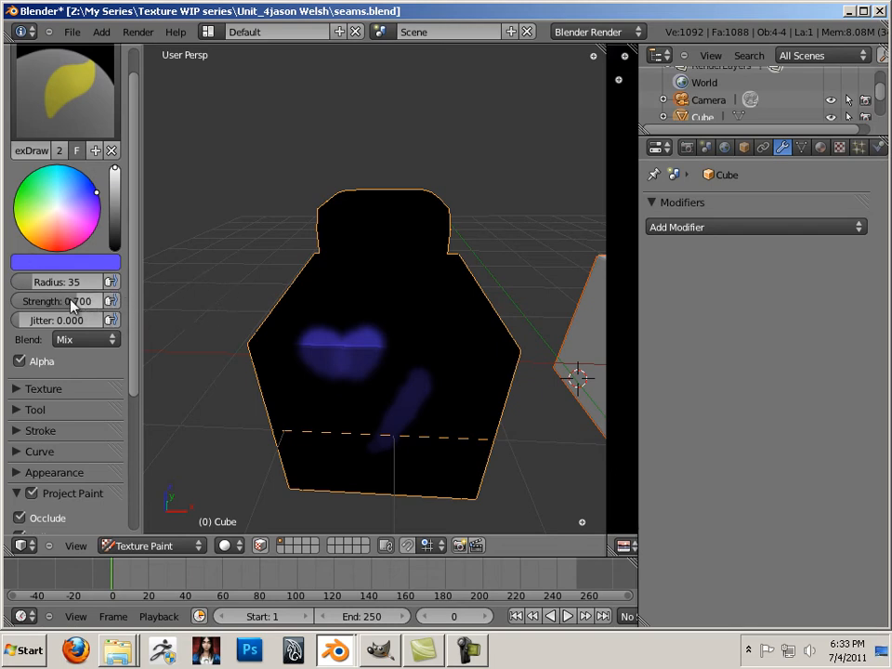
# - Paint one half of the front face blue at brush strength 1.000 and the other half at strength 0.216
pyautogui.moveTo(80, 301); pyautogui.dragTo(119, 301)
pyautogui.moveTo(309, 426)
pyautogui.mouseDown()
pyautogui.moveTo(340, 361)
pyautogui.moveTo(319, 434)
pyautogui.moveTo(292, 400)
pyautogui.moveTo(283, 421)
pyautogui.moveTo(297, 399)
pyautogui.moveTo(351, 362)
pyautogui.moveTo(368, 387)
pyautogui.moveTo(349, 430)
pyautogui.moveTo(307, 435)
pyautogui.moveTo(311, 470)
pyautogui.moveTo(337, 485)
pyautogui.mouseUp()
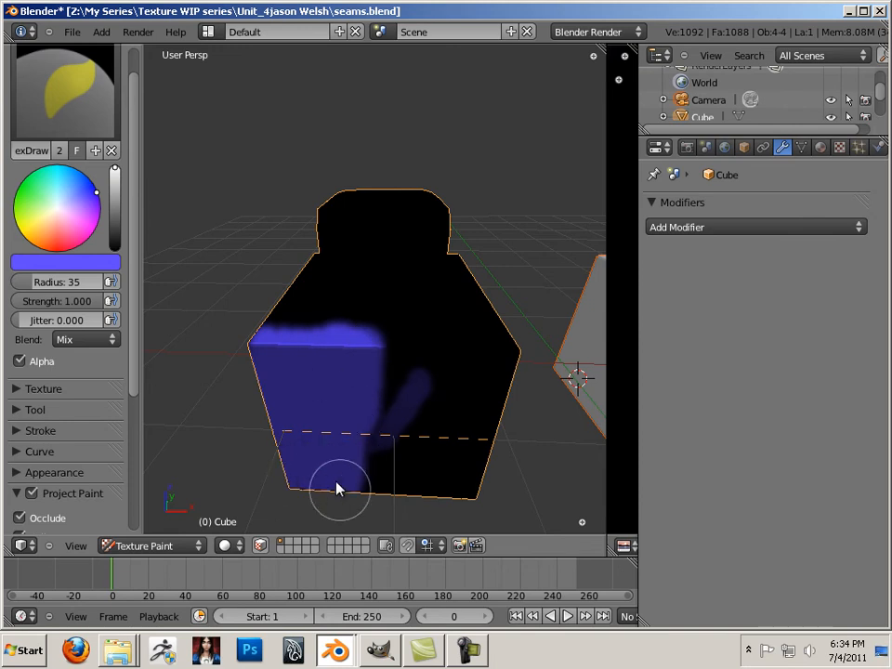
pyautogui.moveTo(63, 303); pyautogui.dragTo(58, 307)
pyautogui.moveTo(405, 380)
pyautogui.mouseDown()
pyautogui.moveTo(408, 458)
pyautogui.moveTo(389, 513)
pyautogui.moveTo(378, 433)
pyautogui.moveTo(422, 401)
pyautogui.moveTo(430, 485)
pyautogui.moveTo(456, 401)
pyautogui.moveTo(485, 364)
pyautogui.moveTo(490, 440)
pyautogui.moveTo(462, 402)
pyautogui.moveTo(435, 442)
pyautogui.moveTo(395, 443)
pyautogui.moveTo(466, 412)
pyautogui.moveTo(474, 448)
pyautogui.moveTo(448, 507)
pyautogui.moveTo(422, 472)
pyautogui.moveTo(406, 420)
pyautogui.moveTo(401, 500)
pyautogui.moveTo(482, 464)
pyautogui.moveTo(494, 416)
pyautogui.moveTo(412, 372)
pyautogui.mouseUp()
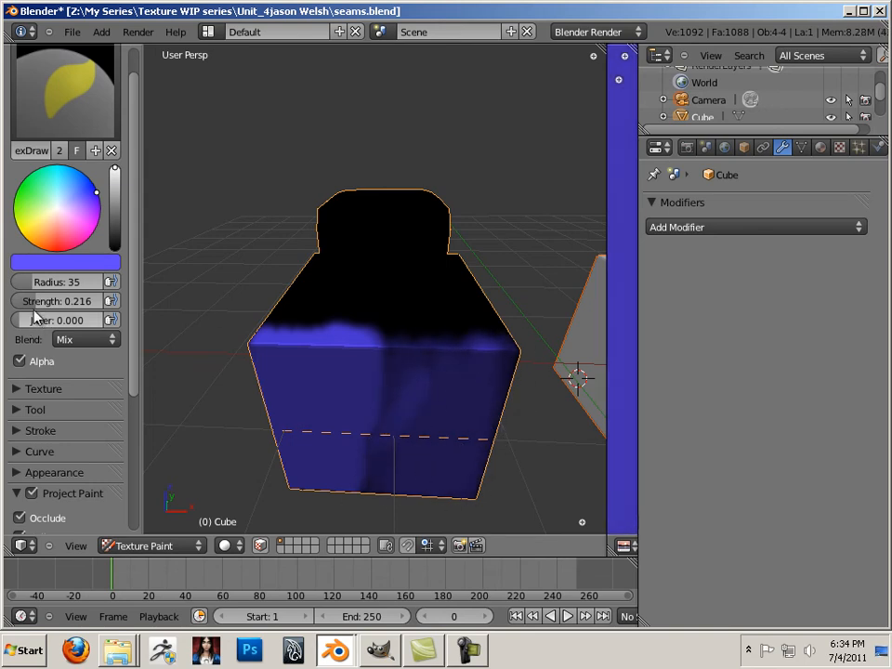
# - Set the brush strength to 0.549 and jitter to 0.510, and paint the front face light cyan
pyautogui.moveTo(34, 301)
pyautogui.mouseDown()
pyautogui.moveTo(71, 301)
pyautogui.moveTo(37, 319)
pyautogui.moveTo(77, 320)
pyautogui.mouseUp()
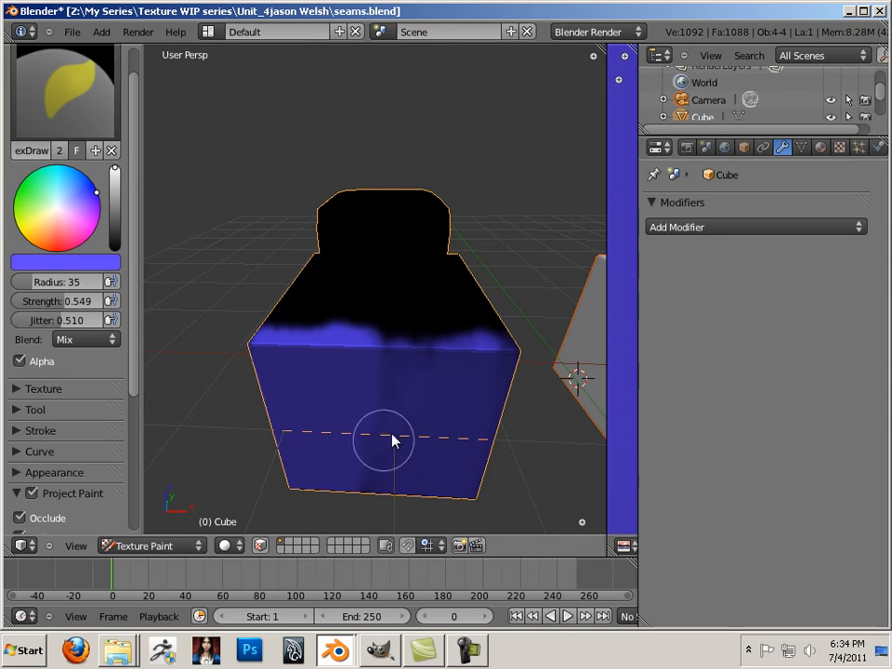
pyautogui.moveTo(89, 195); pyautogui.dragTo(53, 175)
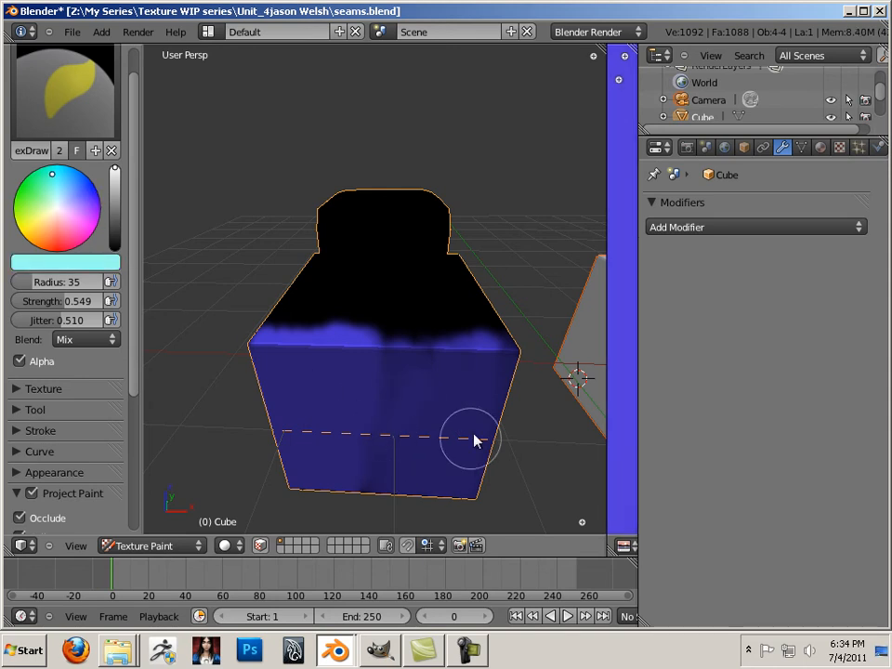
pyautogui.moveTo(473, 434)
pyautogui.mouseDown()
pyautogui.moveTo(480, 415)
pyautogui.moveTo(465, 442)
pyautogui.moveTo(432, 401)
pyautogui.moveTo(432, 444)
pyautogui.moveTo(388, 403)
pyautogui.moveTo(320, 450)
pyautogui.moveTo(277, 413)
pyautogui.moveTo(307, 476)
pyautogui.moveTo(464, 484)
pyautogui.moveTo(495, 448)
pyautogui.mouseUp()
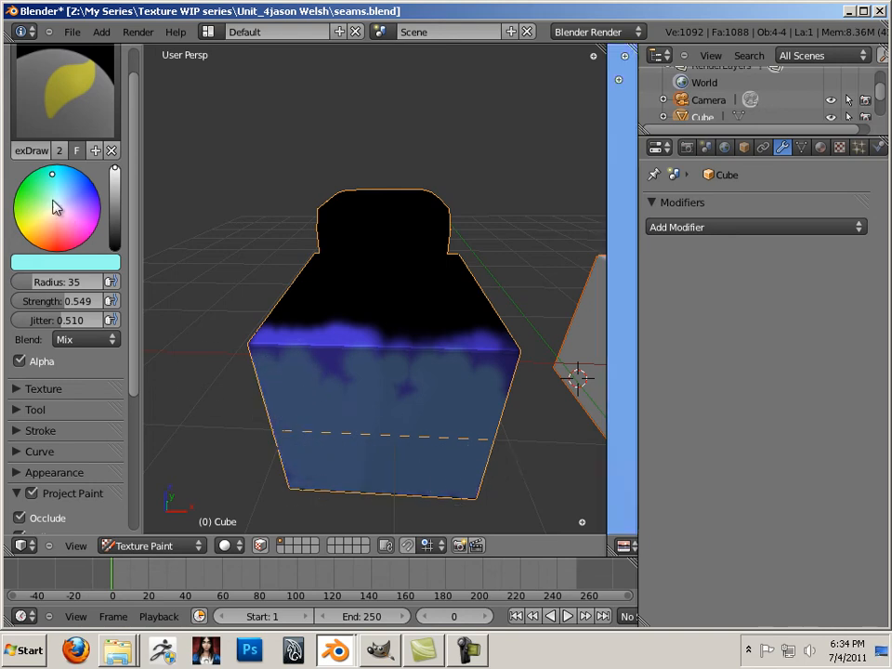
# - Paint the block light green, using a brush radius of 148 and a smaller radius of 64
pyautogui.click(15, 209)
pyautogui.moveTo(307, 404)
pyautogui.mouseDown()
pyautogui.moveTo(441, 464)
pyautogui.moveTo(432, 474)
pyautogui.moveTo(277, 469)
pyautogui.moveTo(271, 460)
pyautogui.mouseUp()
pyautogui.moveTo(38, 282); pyautogui.dragTo(74, 282)
pyautogui.moveTo(344, 407)
pyautogui.mouseDown()
pyautogui.moveTo(361, 426)
pyautogui.moveTo(431, 364)
pyautogui.moveTo(413, 315)
pyautogui.moveTo(467, 381)
pyautogui.mouseUp()
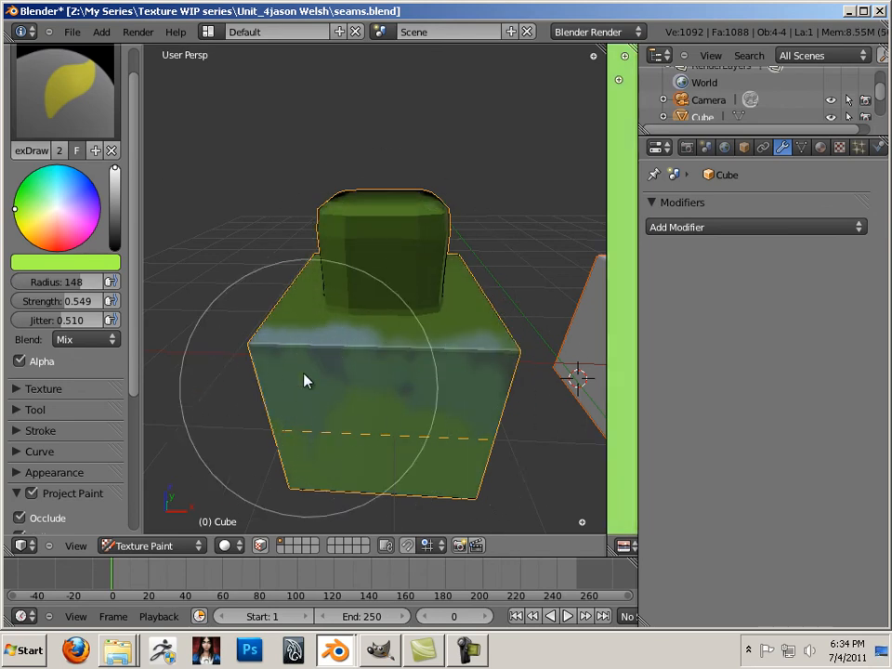
pyautogui.moveTo(291, 356)
pyautogui.mouseDown()
pyautogui.moveTo(283, 355)
pyautogui.moveTo(299, 356)
pyautogui.mouseUp()
pyautogui.press('[')
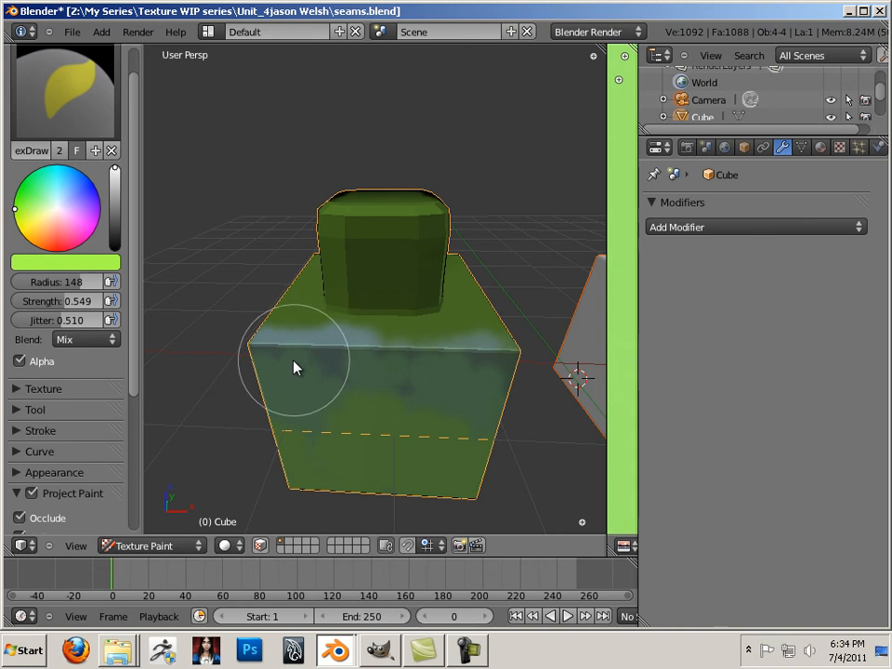
# - Set the brush blending to Darken and paint over the block with a dark blue
pyautogui.click(103, 340)
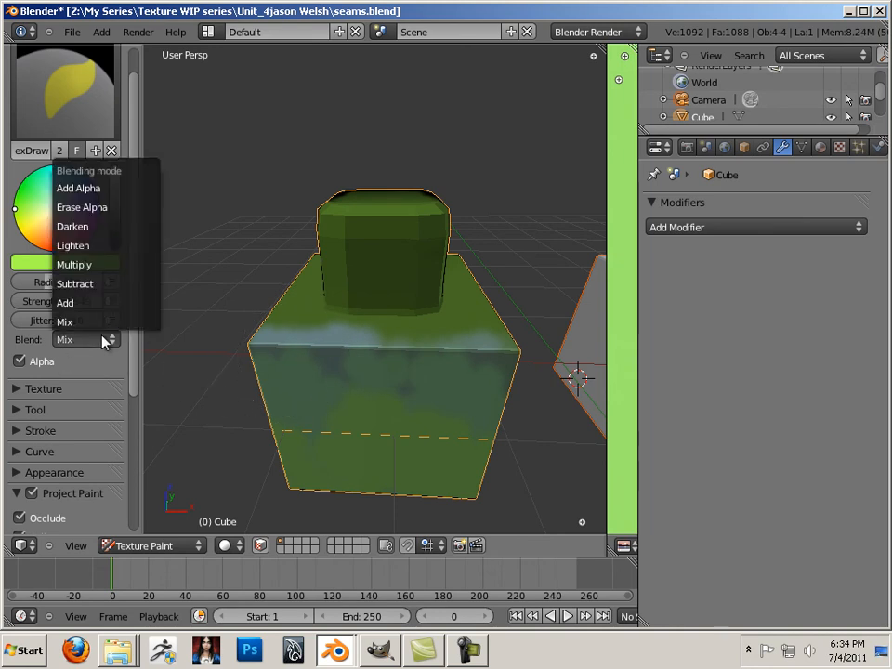
pyautogui.click(110, 234)
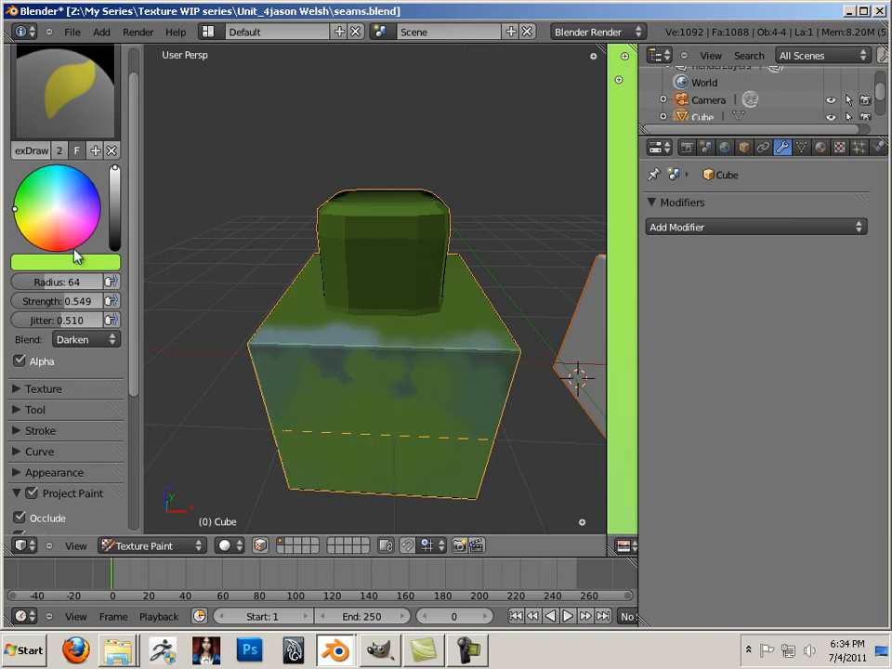
pyautogui.click(88, 197)
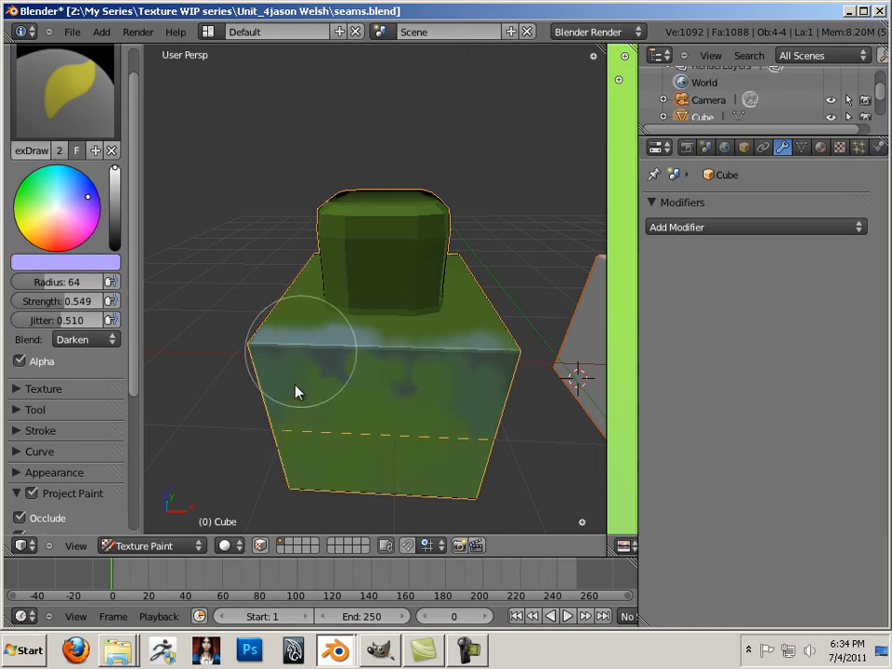
pyautogui.click(116, 240)
pyautogui.moveTo(346, 436)
pyautogui.mouseDown()
pyautogui.moveTo(315, 398)
pyautogui.moveTo(406, 466)
pyautogui.moveTo(481, 360)
pyautogui.moveTo(301, 382)
pyautogui.moveTo(298, 460)
pyautogui.moveTo(454, 385)
pyautogui.moveTo(393, 309)
pyautogui.moveTo(424, 368)
pyautogui.moveTo(416, 460)
pyautogui.moveTo(275, 403)
pyautogui.moveTo(478, 345)
pyautogui.moveTo(336, 480)
pyautogui.moveTo(277, 366)
pyautogui.moveTo(426, 378)
pyautogui.moveTo(365, 466)
pyautogui.moveTo(255, 446)
pyautogui.moveTo(289, 324)
pyautogui.moveTo(458, 306)
pyautogui.moveTo(420, 424)
pyautogui.moveTo(371, 477)
pyautogui.moveTo(269, 324)
pyautogui.moveTo(492, 352)
pyautogui.mouseUp()
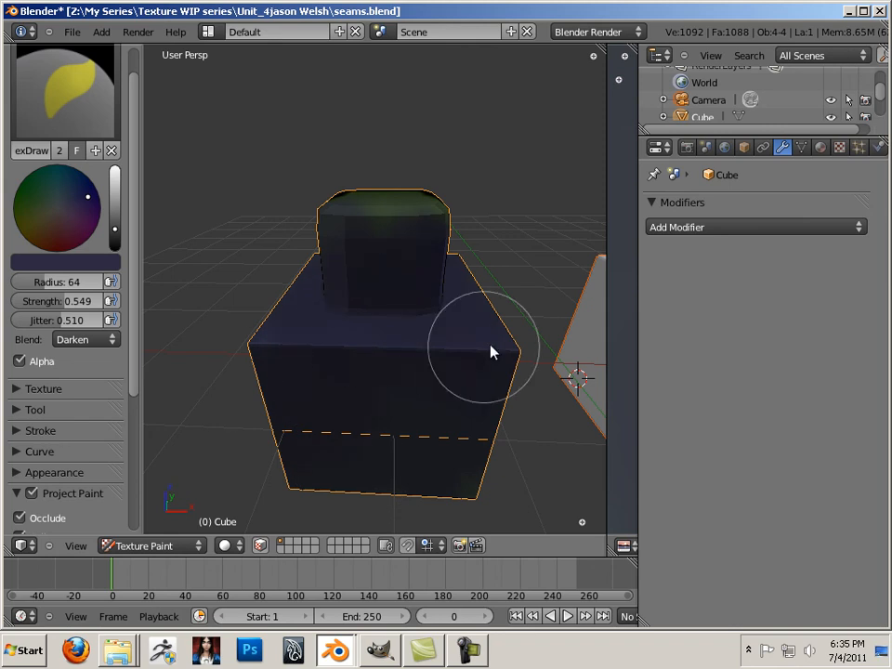
# - Set the brush blending to Lighten and paint a light teal over the dark block
pyautogui.click(89, 339)
pyautogui.click(87, 246)
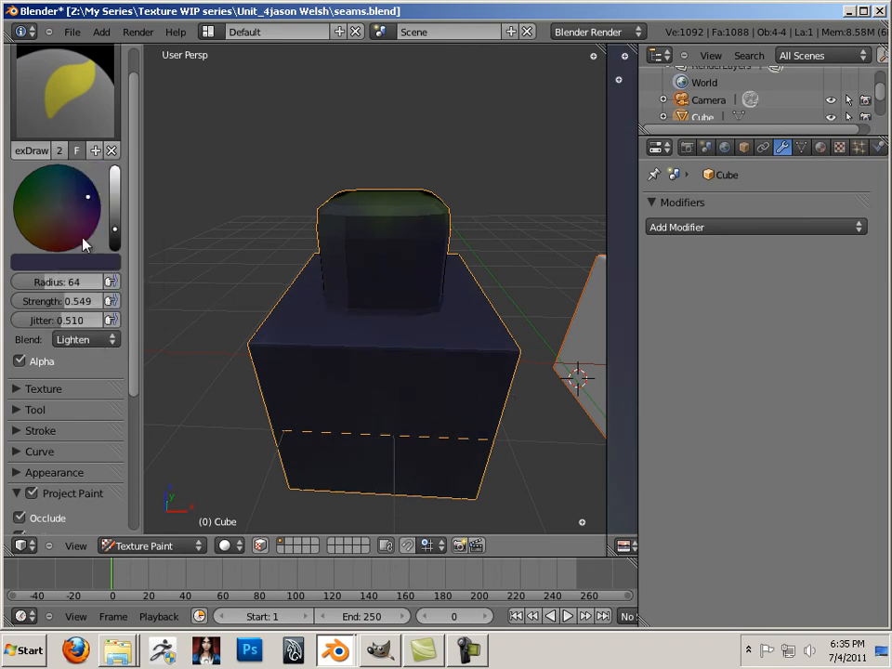
pyautogui.moveTo(91, 192); pyautogui.dragTo(58, 190)
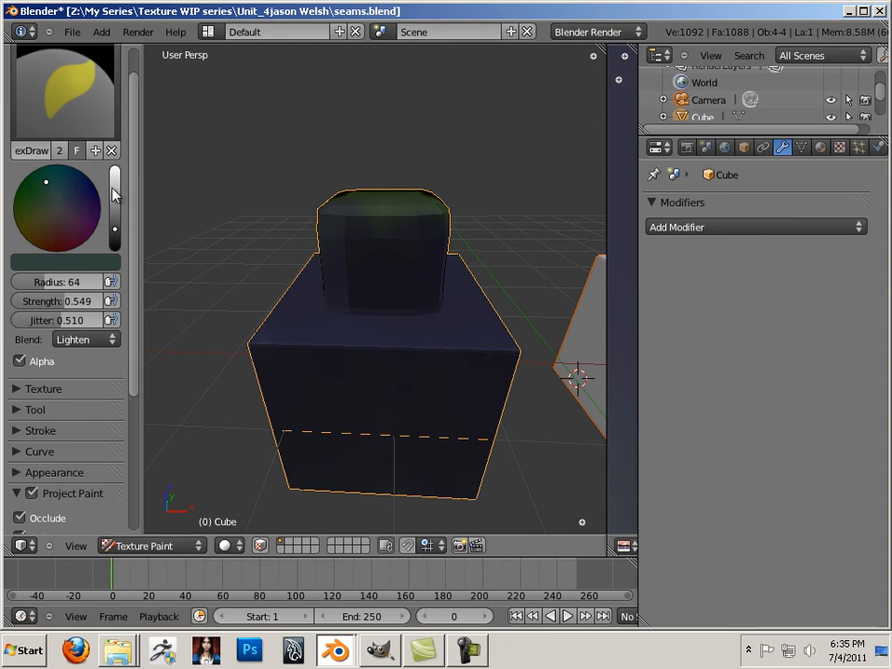
pyautogui.moveTo(115, 228); pyautogui.dragTo(115, 203)
pyautogui.moveTo(297, 334)
pyautogui.mouseDown()
pyautogui.moveTo(329, 363)
pyautogui.moveTo(476, 350)
pyautogui.moveTo(458, 379)
pyautogui.moveTo(294, 378)
pyautogui.moveTo(281, 354)
pyautogui.moveTo(443, 365)
pyautogui.moveTo(479, 352)
pyautogui.moveTo(301, 368)
pyautogui.moveTo(288, 348)
pyautogui.moveTo(508, 349)
pyautogui.mouseUp()
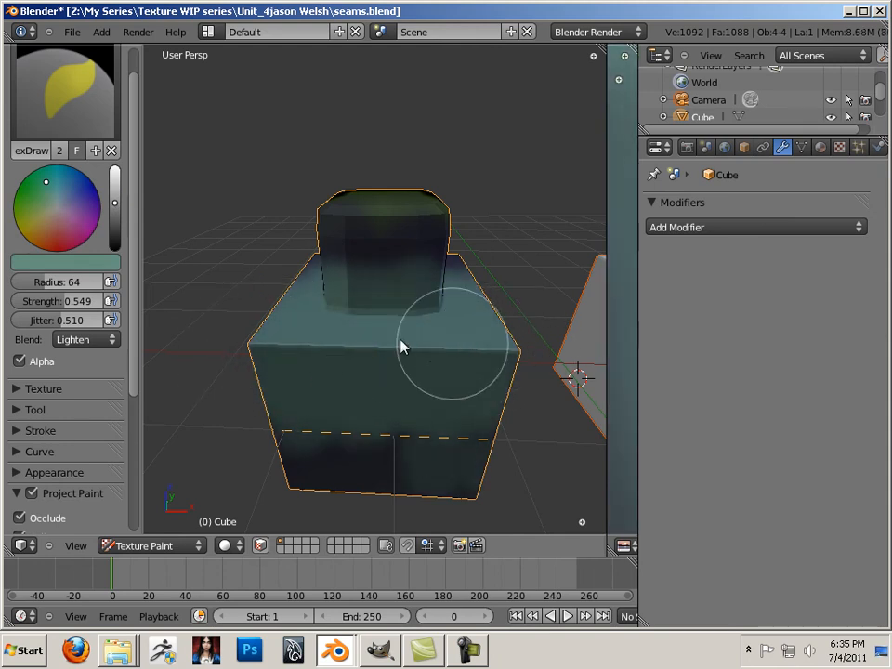
# - Set the brush blending to Mix and strength to 0.627, and paint the block's body and neck teal
pyautogui.click(87, 341)
pyautogui.click(93, 321)
pyautogui.moveTo(334, 350)
pyautogui.mouseDown()
pyautogui.moveTo(489, 366)
pyautogui.moveTo(372, 449)
pyautogui.moveTo(298, 463)
pyautogui.moveTo(430, 462)
pyautogui.mouseUp()
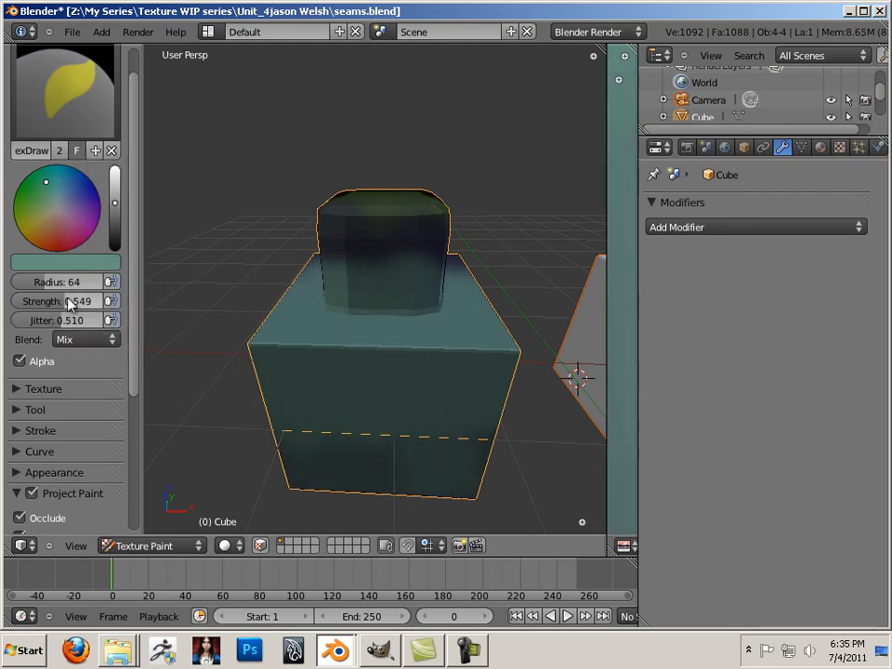
pyautogui.moveTo(67, 307); pyautogui.dragTo(75, 307)
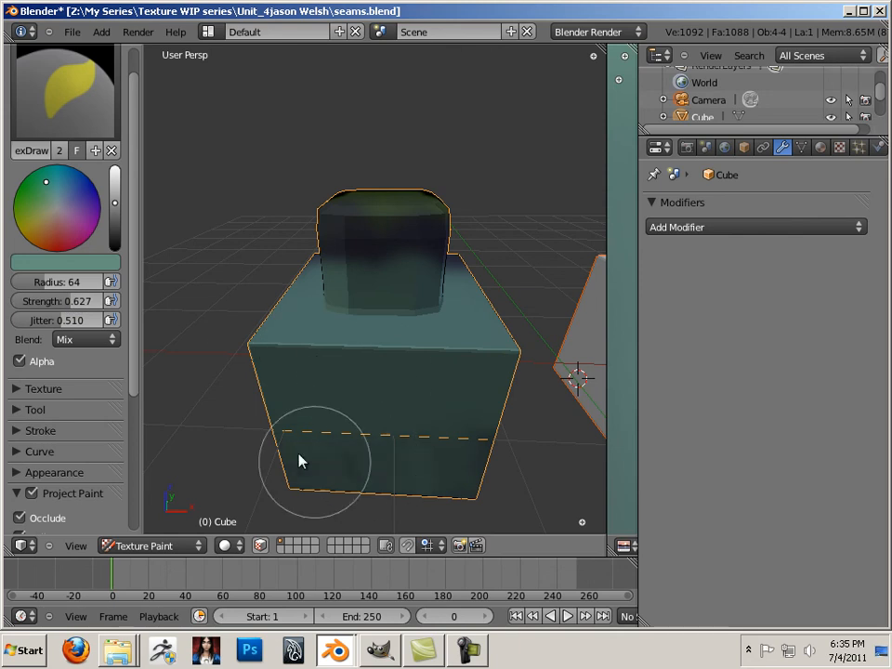
pyautogui.moveTo(390, 256)
pyautogui.mouseDown()
pyautogui.moveTo(349, 238)
pyautogui.moveTo(418, 294)
pyautogui.mouseUp()
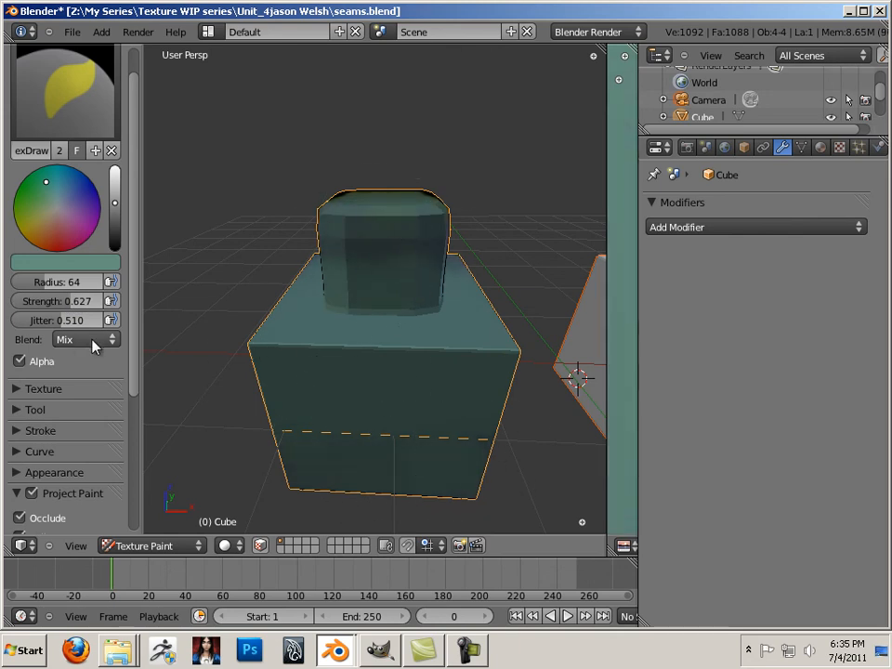
# - Paint teal strokes along the block's vertical corner edge onto the adjacent black side face
pyautogui.moveTo(401, 338)
pyautogui.mouseDown(button='middle')
pyautogui.moveTo(239, 385)
pyautogui.moveTo(450, 338)
pyautogui.moveTo(454, 364)
pyautogui.moveTo(350, 493)
pyautogui.moveTo(353, 362)
pyautogui.moveTo(432, 414)
pyautogui.moveTo(458, 359)
pyautogui.moveTo(448, 380)
pyautogui.moveTo(428, 363)
pyautogui.moveTo(477, 373)
pyautogui.moveTo(483, 339)
pyautogui.moveTo(432, 427)
pyautogui.moveTo(408, 441)
pyautogui.moveTo(357, 435)
pyautogui.mouseUp(button='middle')
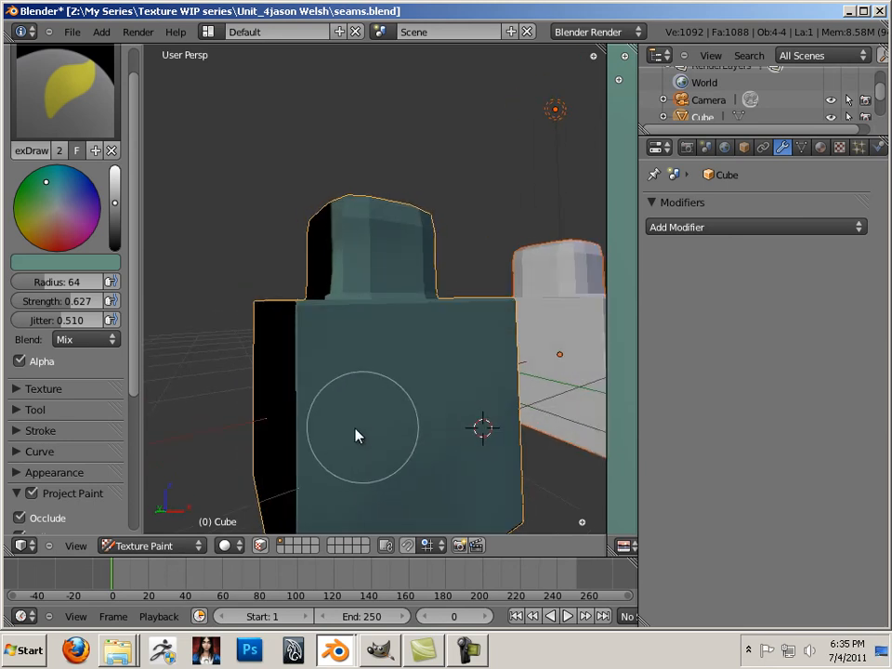
pyautogui.moveTo(299, 424)
pyautogui.mouseDown()
pyautogui.moveTo(319, 450)
pyautogui.moveTo(224, 497)
pyautogui.mouseUp()
pyautogui.moveTo(225, 497); pyautogui.dragTo(455, 386, button='middle')
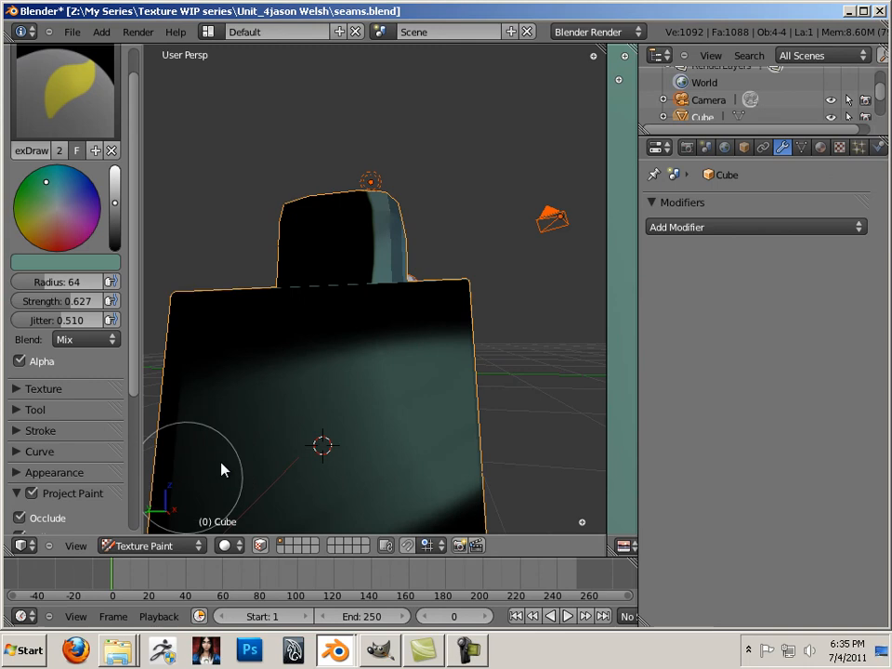
pyautogui.moveTo(223, 470); pyautogui.dragTo(297, 384, button='middle')
pyautogui.moveTo(296, 376); pyautogui.dragTo(301, 385)
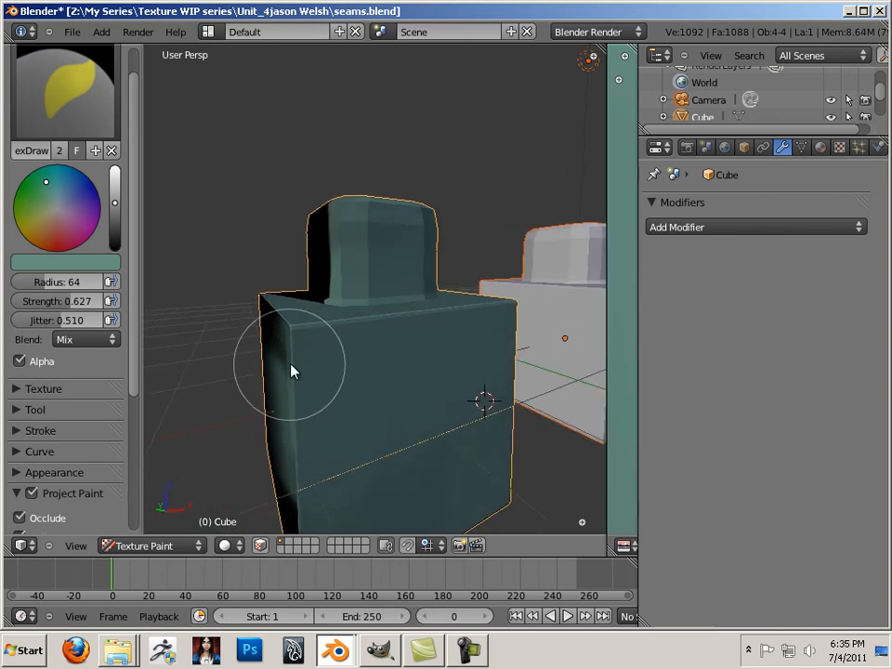
pyautogui.moveTo(219, 422); pyautogui.dragTo(346, 378, button='middle')
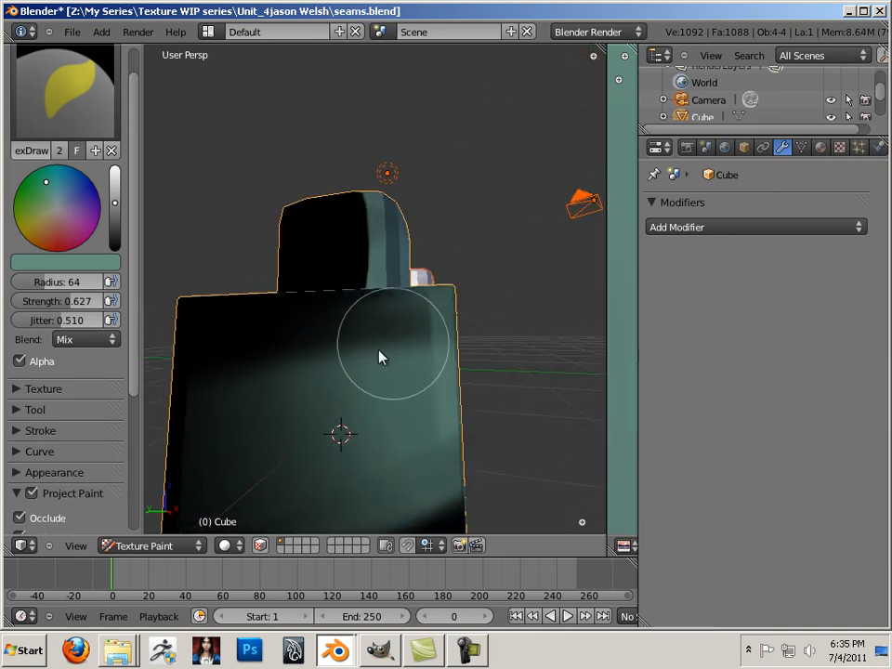
pyautogui.moveTo(207, 459); pyautogui.dragTo(374, 422, button='middle')
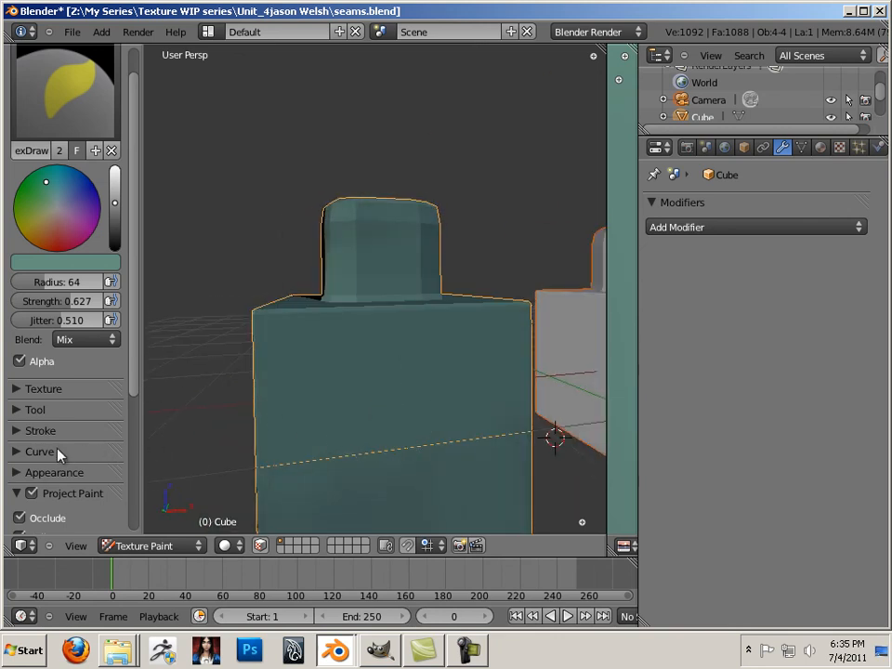
# - Expand the brush's Stroke settings and turn off Project Paint
pyautogui.click(16, 389)
pyautogui.click(16, 389)
pyautogui.click(16, 410)
pyautogui.click(15, 411)
pyautogui.click(18, 430)
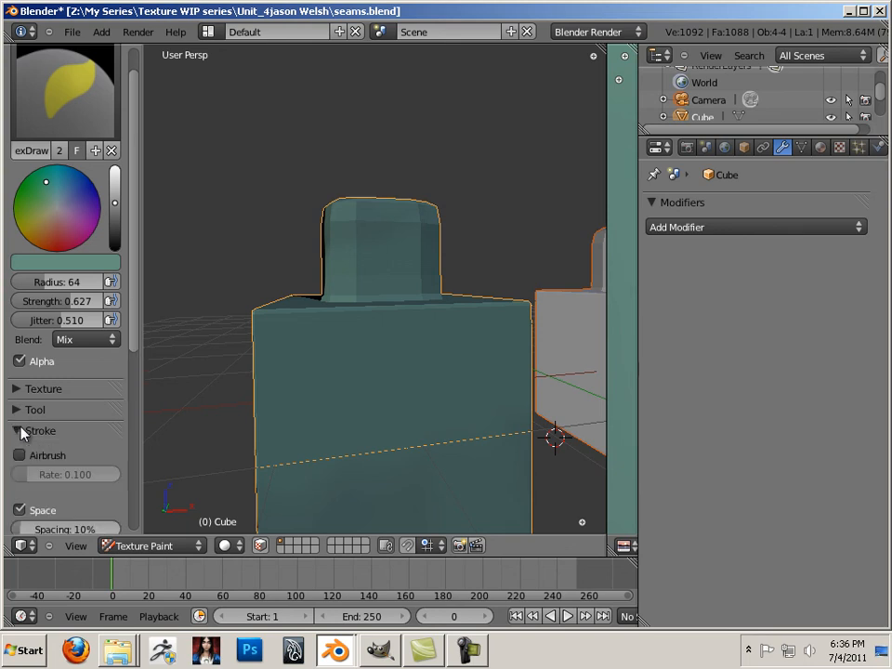
pyautogui.scroll(-5, 136, 393)
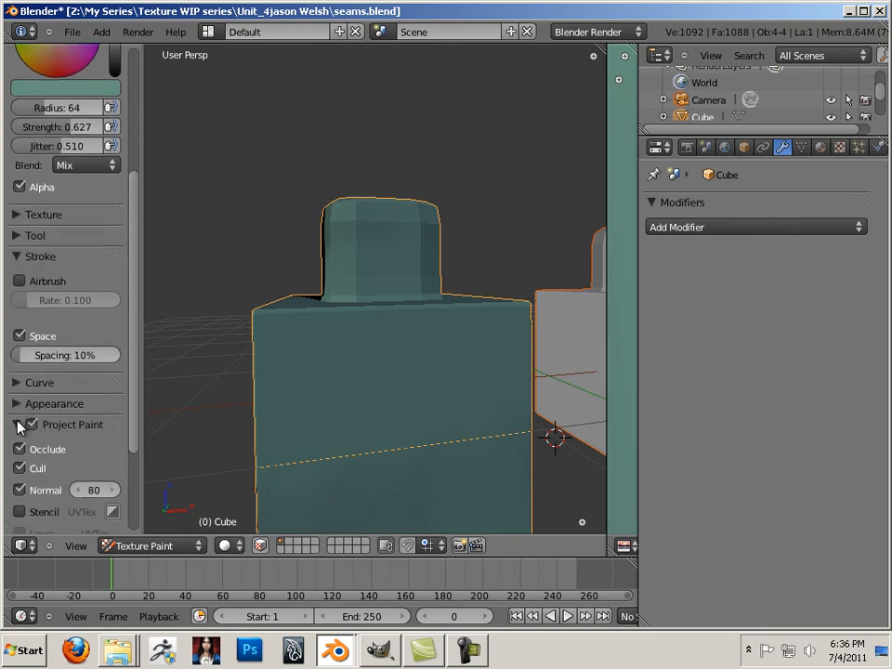
pyautogui.click(30, 426)
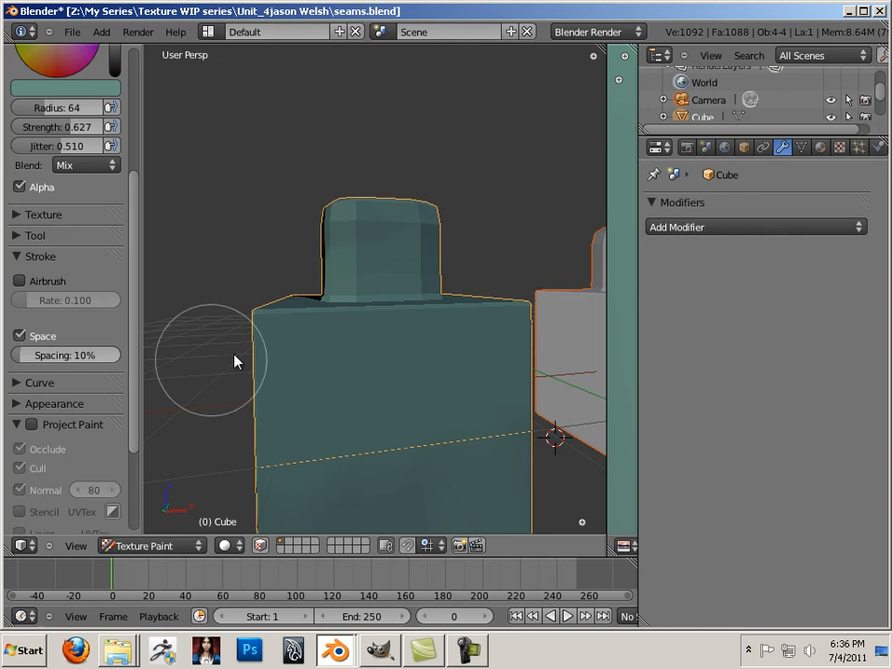
# - Paint teal over the block's side face and neck, across the corner edge, with Project Paint off
pyautogui.moveTo(235, 362)
pyautogui.mouseDown(button='middle')
pyautogui.moveTo(231, 378)
pyautogui.moveTo(313, 346)
pyautogui.mouseUp(button='middle')
pyautogui.moveTo(312, 347)
pyautogui.mouseDown()
pyautogui.moveTo(296, 414)
pyautogui.moveTo(379, 387)
pyautogui.moveTo(423, 462)
pyautogui.moveTo(376, 343)
pyautogui.moveTo(364, 255)
pyautogui.moveTo(368, 283)
pyautogui.mouseUp()
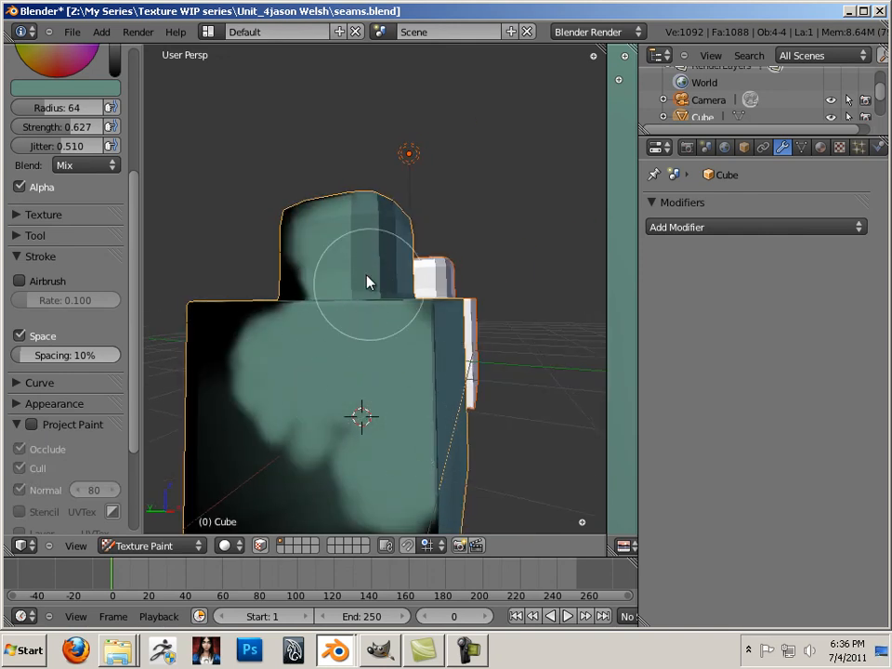
pyautogui.moveTo(368, 282); pyautogui.dragTo(432, 366, button='middle')
pyautogui.moveTo(432, 366)
pyautogui.mouseDown()
pyautogui.moveTo(295, 319)
pyautogui.moveTo(321, 303)
pyautogui.moveTo(282, 309)
pyautogui.moveTo(259, 444)
pyautogui.mouseUp()
pyautogui.moveTo(259, 444); pyautogui.dragTo(337, 375, button='middle')
pyautogui.moveTo(336, 374); pyautogui.dragTo(352, 386)
pyautogui.moveTo(483, 358)
pyautogui.mouseDown(button='middle')
pyautogui.moveTo(342, 420)
pyautogui.moveTo(373, 408)
pyautogui.mouseUp(button='middle')
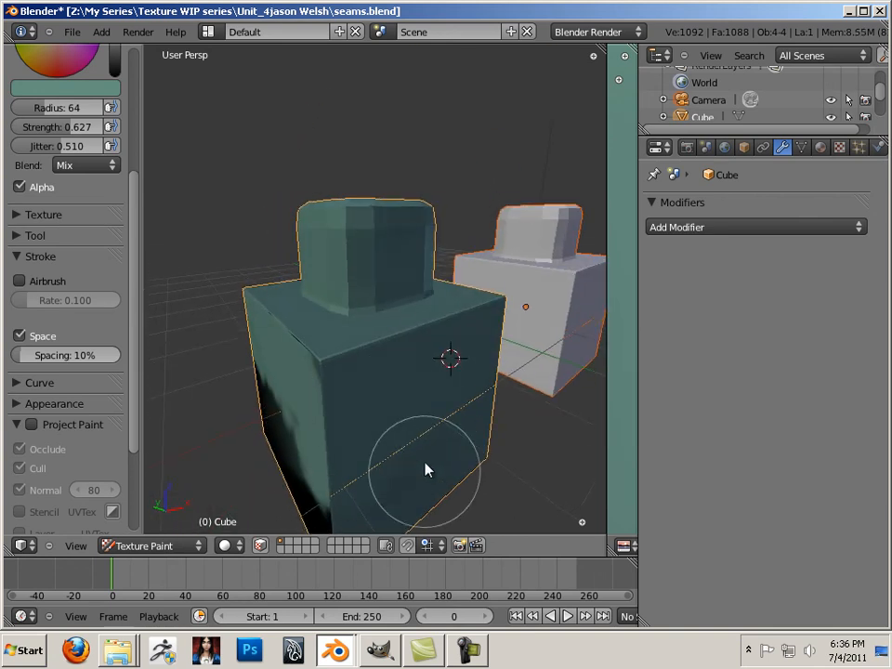
# - Paint teal across the rear corner edge onto the neighbouring unpainted black face
pyautogui.moveTo(426, 470)
pyautogui.mouseDown(button='middle')
pyautogui.moveTo(209, 470)
pyautogui.moveTo(375, 382)
pyautogui.moveTo(301, 420)
pyautogui.moveTo(326, 418)
pyautogui.mouseUp(button='middle')
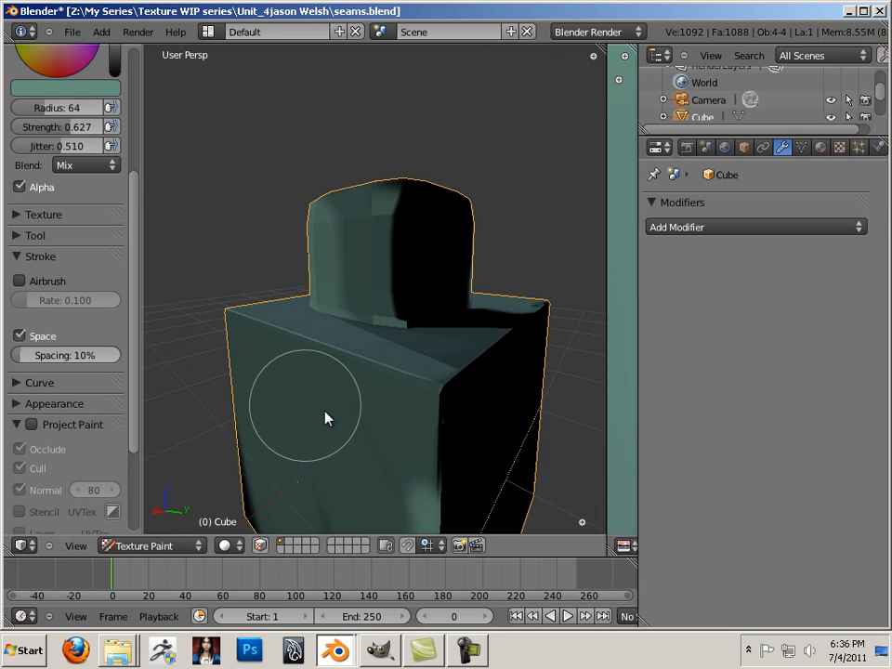
pyautogui.moveTo(325, 418)
pyautogui.mouseDown()
pyautogui.moveTo(442, 458)
pyautogui.moveTo(433, 477)
pyautogui.moveTo(479, 415)
pyautogui.moveTo(461, 437)
pyautogui.mouseUp()
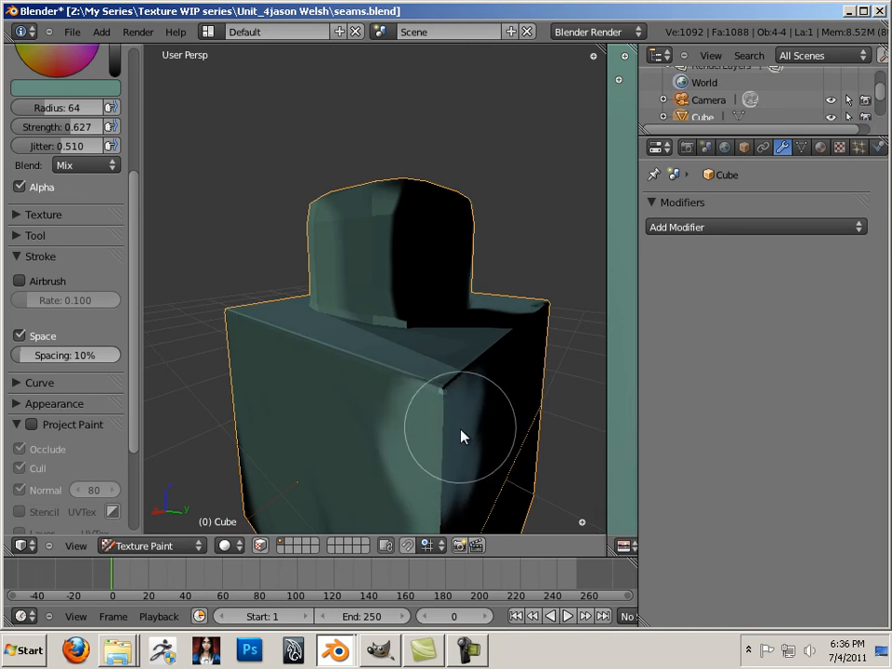
pyautogui.moveTo(462, 436)
pyautogui.mouseDown(button='middle')
pyautogui.moveTo(554, 433)
pyautogui.moveTo(496, 421)
pyautogui.moveTo(548, 404)
pyautogui.mouseUp(button='middle')
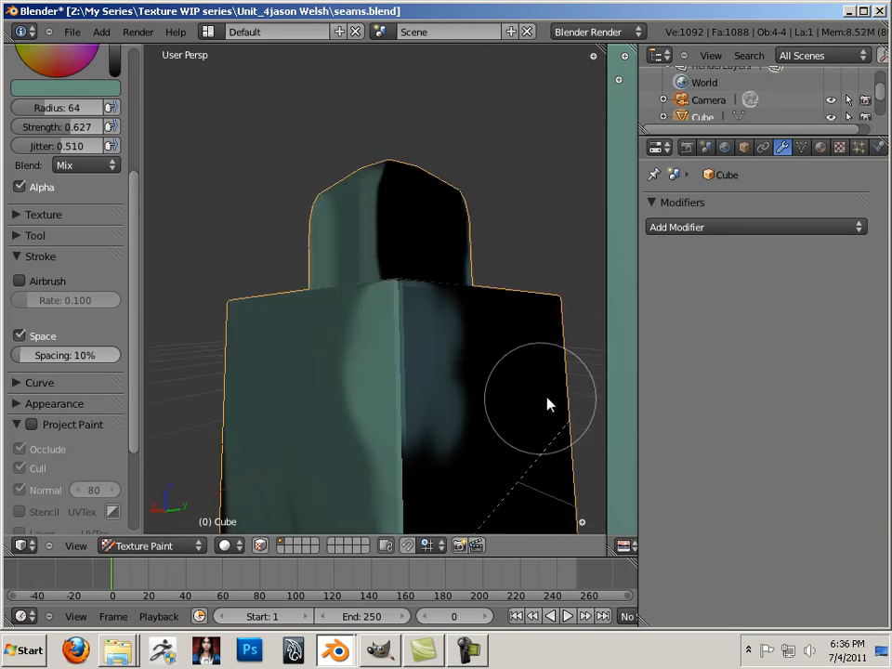
pyautogui.moveTo(380, 408); pyautogui.dragTo(427, 479)
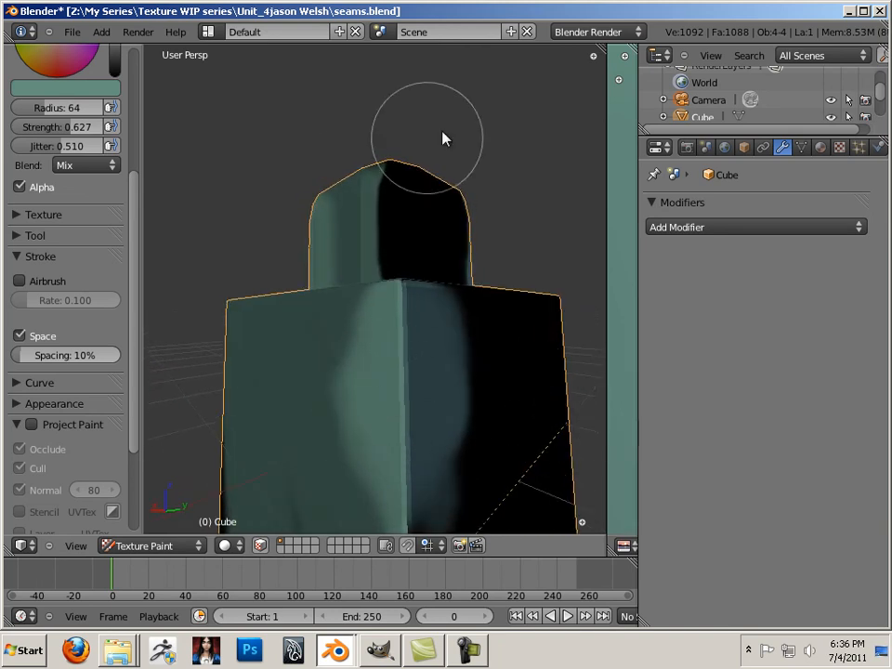
# - Rename the material's texture to clouds and set its type to Clouds
pyautogui.click(21, 217)
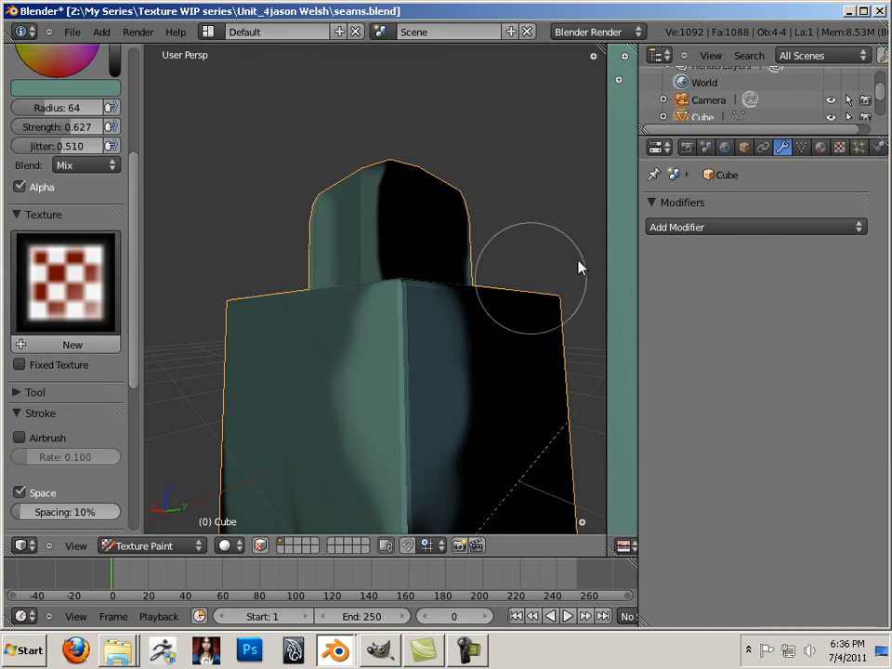
pyautogui.click(838, 150)
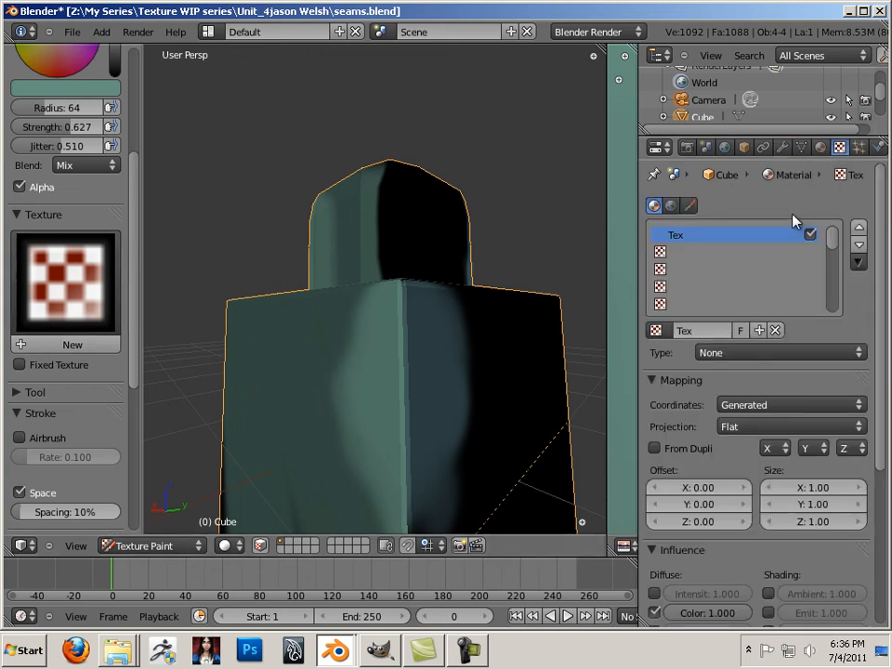
pyautogui.click(699, 331)
pyautogui.write('clouds')
pyautogui.press('Return')
pyautogui.click(753, 358)
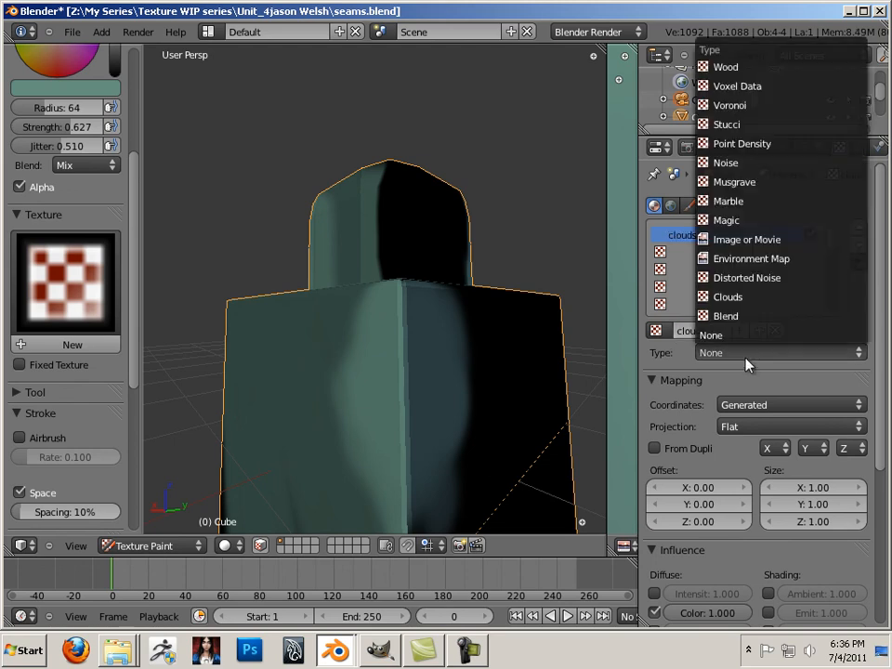
pyautogui.click(743, 298)
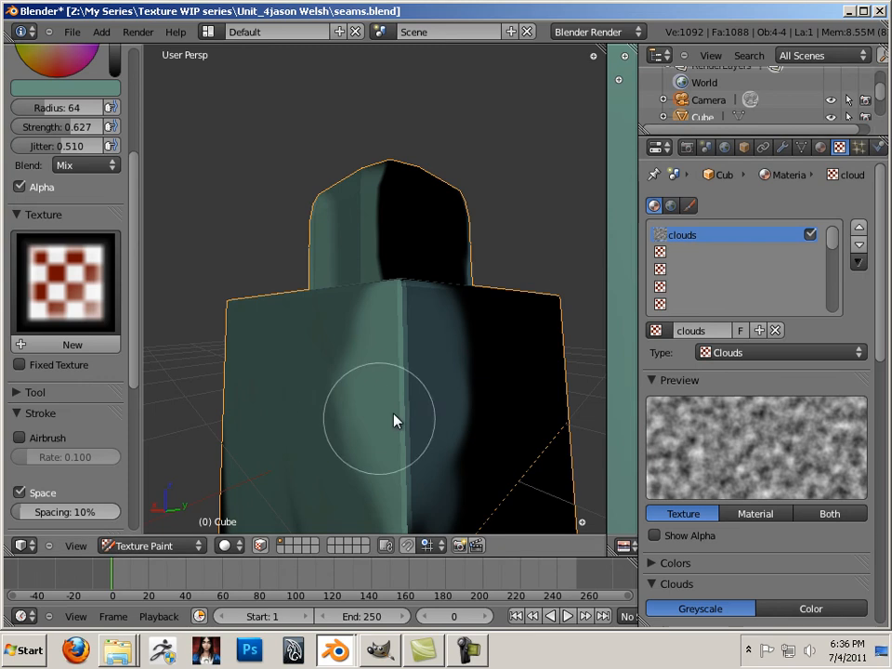
# - Assign the clouds texture to the brush and paint the mottled pattern over the block's black faces
pyautogui.click(71, 320)
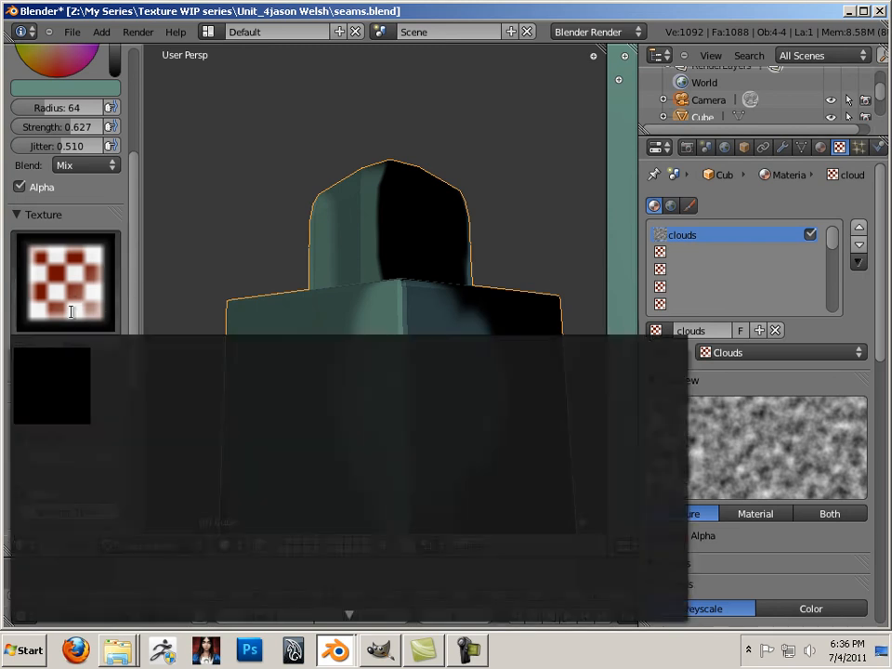
pyautogui.click(63, 389)
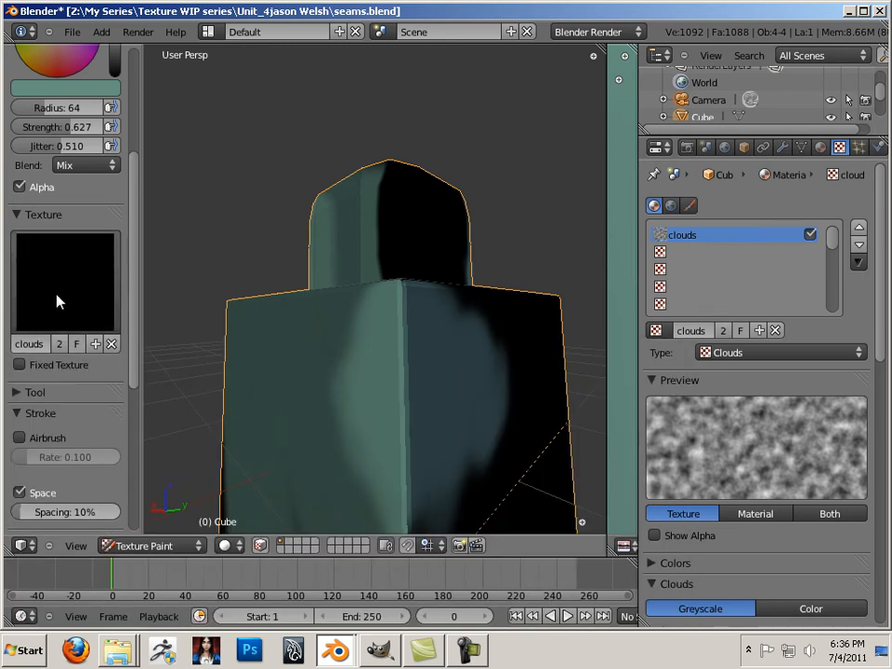
pyautogui.moveTo(430, 364)
pyautogui.mouseDown()
pyautogui.moveTo(556, 415)
pyautogui.moveTo(556, 432)
pyautogui.mouseUp()
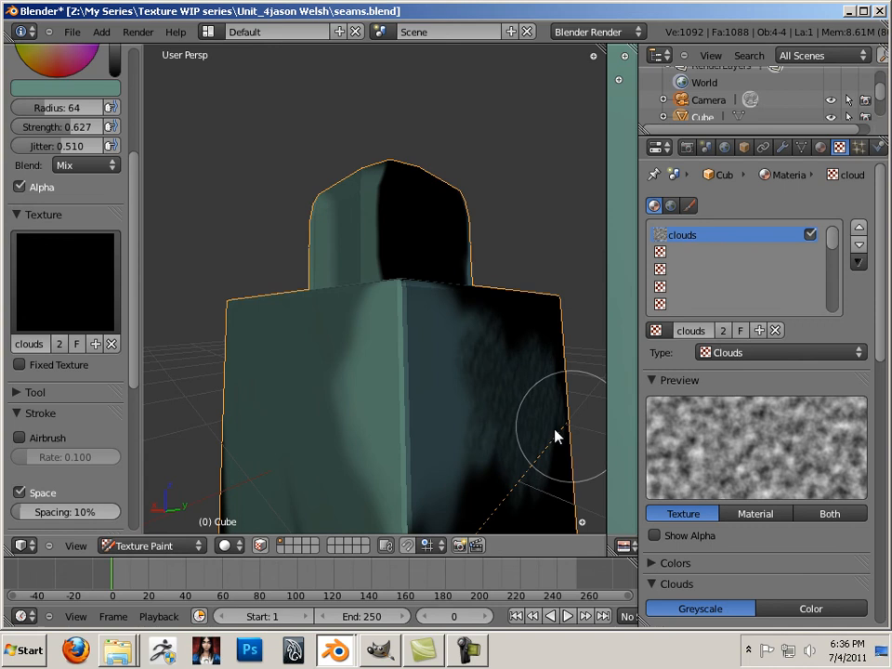
pyautogui.moveTo(556, 431); pyautogui.dragTo(472, 423, button='middle')
pyautogui.moveTo(473, 422)
pyautogui.mouseDown()
pyautogui.moveTo(494, 392)
pyautogui.moveTo(498, 329)
pyautogui.mouseUp()
pyautogui.moveTo(498, 328)
pyautogui.mouseDown(button='middle')
pyautogui.moveTo(528, 375)
pyautogui.moveTo(394, 443)
pyautogui.mouseUp(button='middle')
pyautogui.moveTo(394, 443)
pyautogui.mouseDown()
pyautogui.moveTo(418, 382)
pyautogui.moveTo(414, 275)
pyautogui.mouseUp()
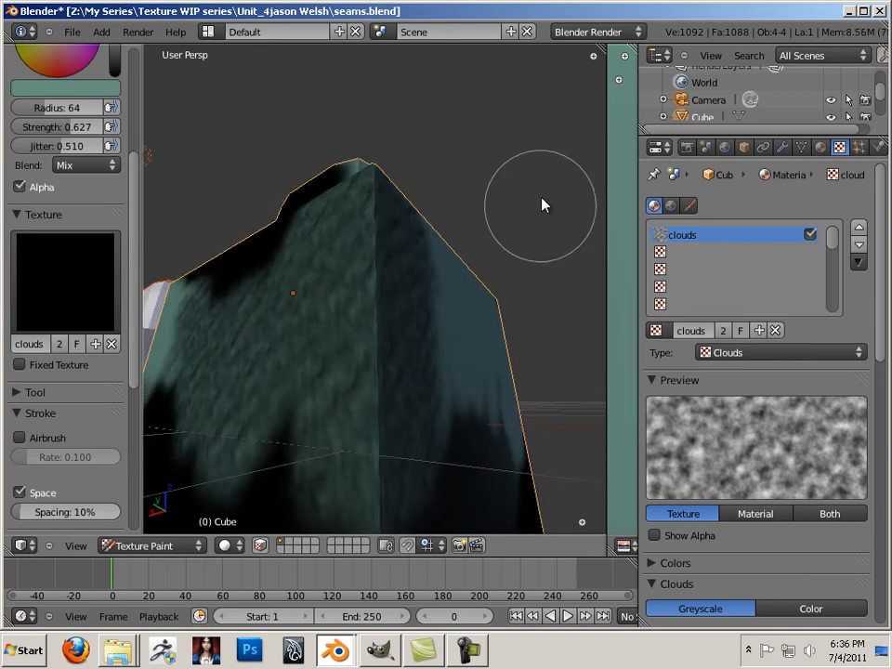
# - Turn on Project Paint and paint the cloud texture over the block's front face and neck
pyautogui.moveTo(486, 201)
pyautogui.mouseDown(button='middle')
pyautogui.moveTo(497, 240)
pyautogui.moveTo(518, 239)
pyautogui.moveTo(524, 249)
pyautogui.moveTo(362, 249)
pyautogui.moveTo(82, 382)
pyautogui.mouseUp(button='middle')
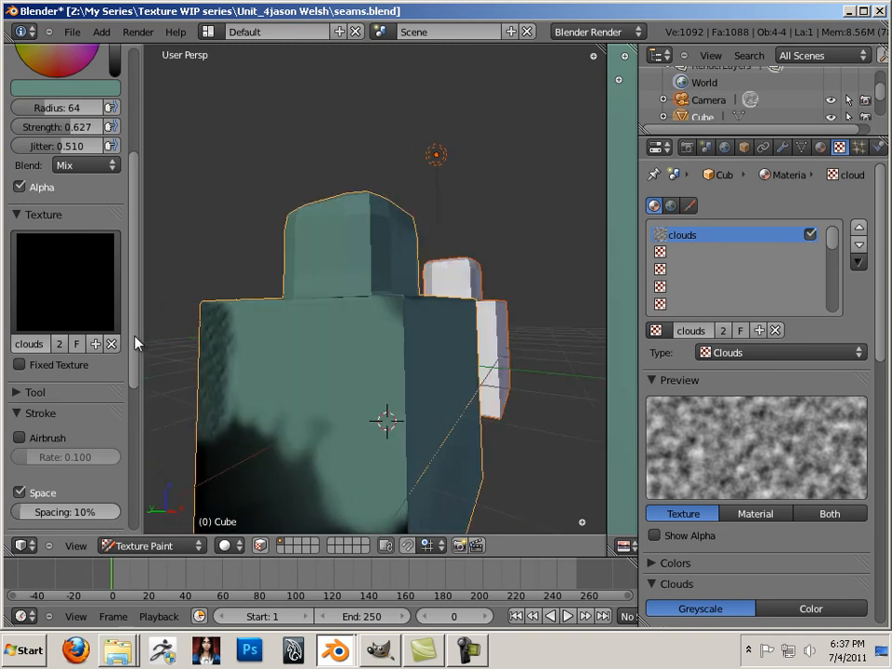
pyautogui.scroll(-4, 139, 409)
pyautogui.scroll(-1, 53, 402)
pyautogui.click(31, 416)
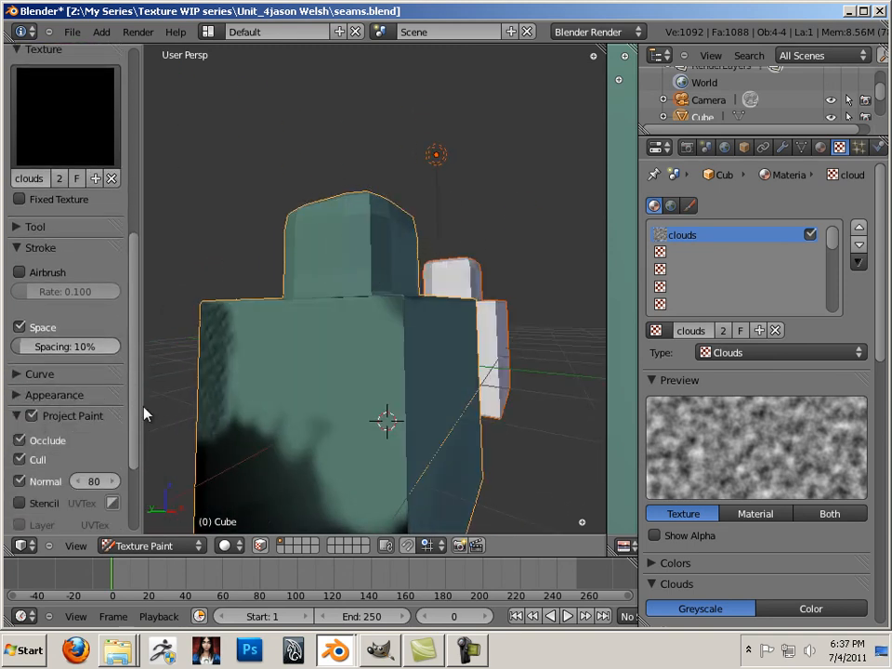
pyautogui.moveTo(526, 456); pyautogui.dragTo(543, 478, button='middle')
pyautogui.moveTo(368, 405)
pyautogui.mouseDown()
pyautogui.moveTo(379, 389)
pyautogui.moveTo(417, 456)
pyautogui.moveTo(349, 385)
pyautogui.moveTo(378, 455)
pyautogui.moveTo(390, 372)
pyautogui.moveTo(399, 415)
pyautogui.moveTo(417, 390)
pyautogui.moveTo(376, 293)
pyautogui.moveTo(311, 305)
pyautogui.moveTo(347, 471)
pyautogui.moveTo(512, 438)
pyautogui.mouseUp()
pyautogui.moveTo(585, 466)
pyautogui.mouseDown(button='middle')
pyautogui.moveTo(521, 466)
pyautogui.moveTo(472, 449)
pyautogui.mouseUp(button='middle')
pyautogui.moveTo(378, 388)
pyautogui.mouseDown()
pyautogui.moveTo(287, 418)
pyautogui.moveTo(446, 405)
pyautogui.moveTo(474, 434)
pyautogui.moveTo(334, 464)
pyautogui.mouseUp()
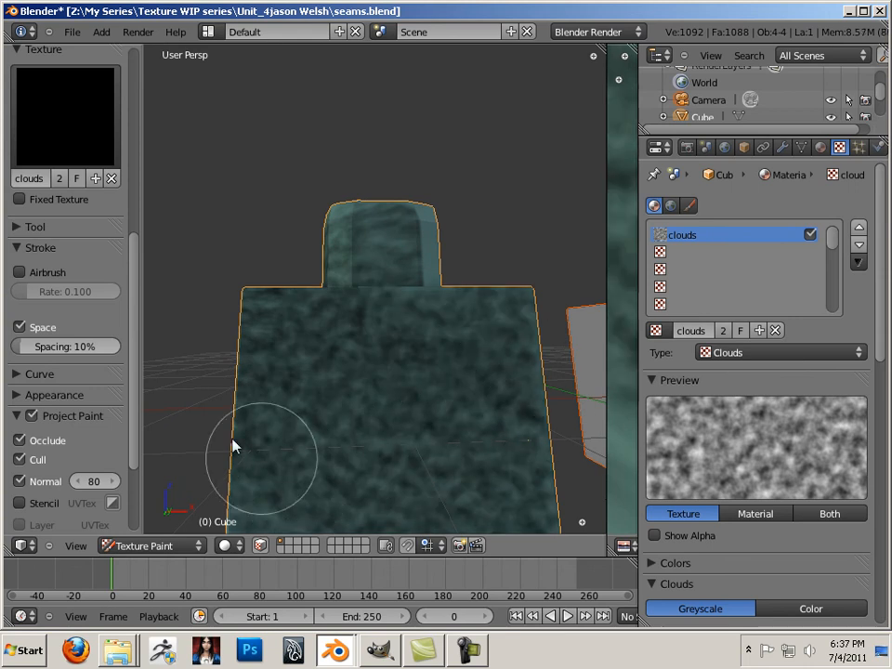
# - Paint the cloud texture across the side face and the lower front face, and inspect the block from above
pyautogui.moveTo(233, 446); pyautogui.dragTo(338, 399, button='middle')
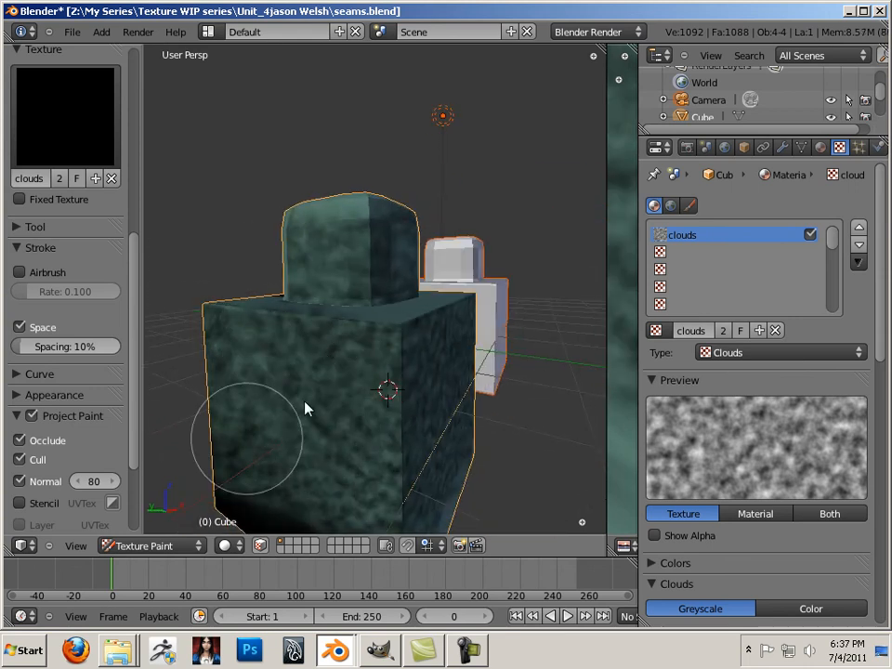
pyautogui.moveTo(329, 503); pyautogui.dragTo(406, 508, button='middle')
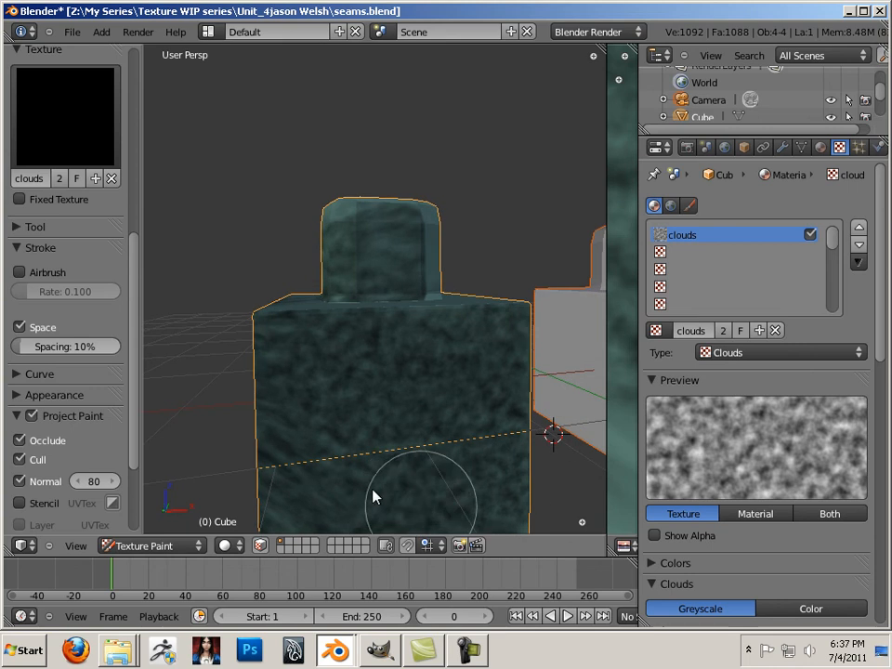
pyautogui.moveTo(372, 489)
pyautogui.mouseDown()
pyautogui.moveTo(323, 480)
pyautogui.moveTo(457, 483)
pyautogui.mouseUp()
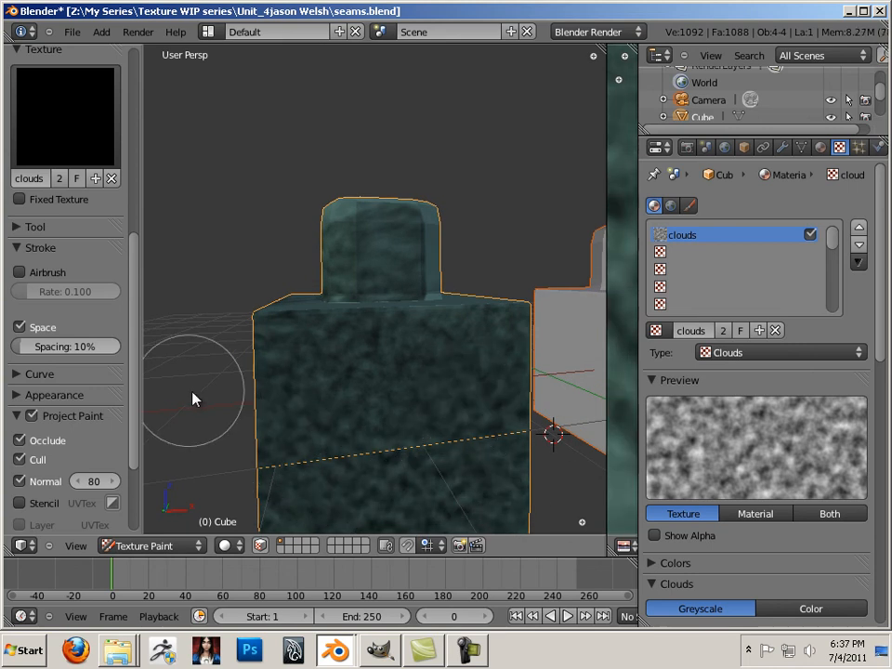
pyautogui.moveTo(193, 398)
pyautogui.mouseDown(button='middle')
pyautogui.moveTo(454, 388)
pyautogui.moveTo(483, 457)
pyautogui.moveTo(368, 354)
pyautogui.mouseUp(button='middle')
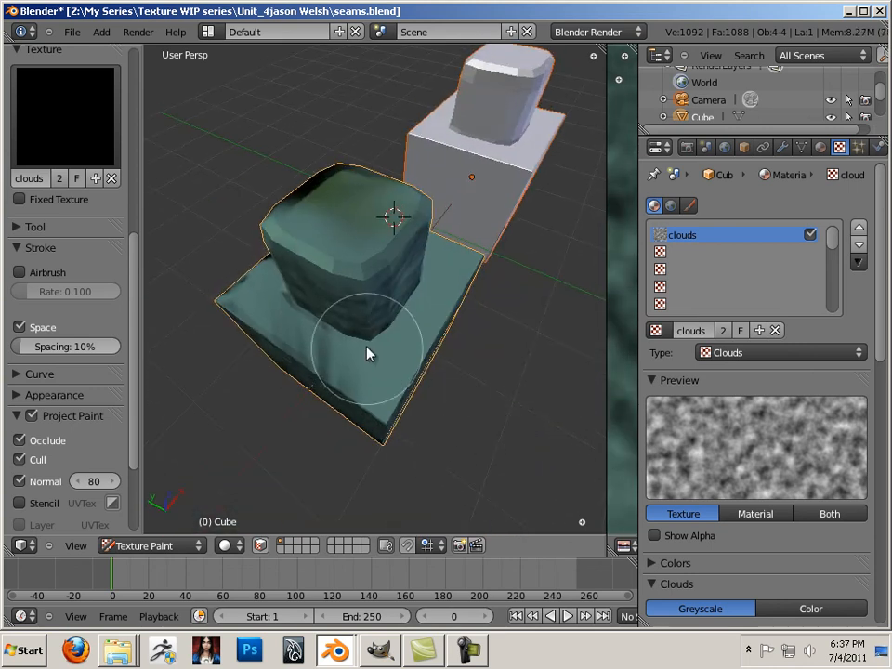
# - Paint the cloud texture over the base's upper ledge and its large front face with Project Paint still on
pyautogui.moveTo(368, 354)
pyautogui.mouseDown()
pyautogui.moveTo(379, 370)
pyautogui.moveTo(435, 294)
pyautogui.mouseUp()
pyautogui.moveTo(435, 294)
pyautogui.mouseDown(button='middle')
pyautogui.moveTo(450, 399)
pyautogui.moveTo(414, 353)
pyautogui.moveTo(533, 429)
pyautogui.moveTo(349, 355)
pyautogui.mouseUp(button='middle')
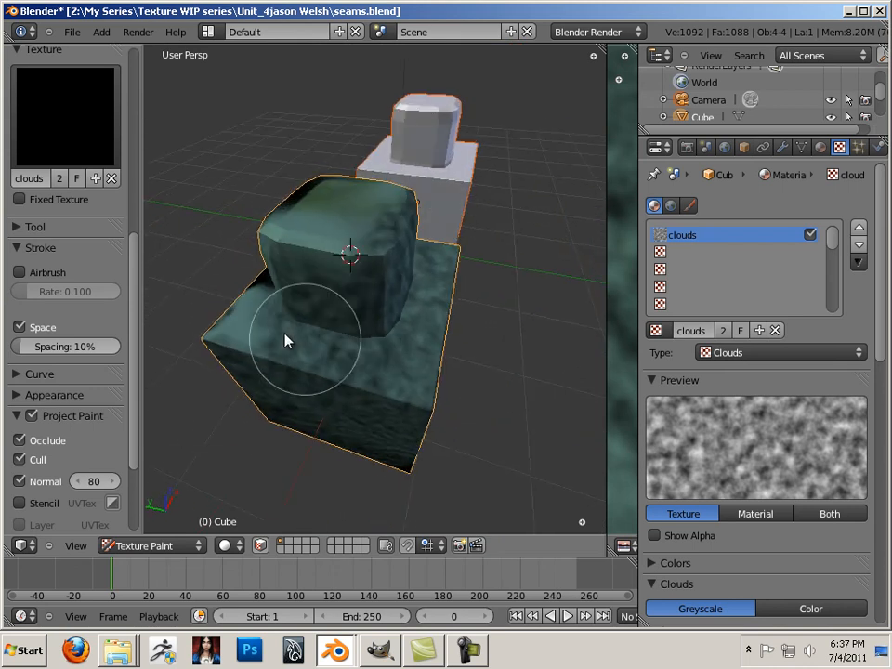
pyautogui.moveTo(293, 472)
pyautogui.mouseDown(button='middle')
pyautogui.moveTo(235, 392)
pyautogui.moveTo(308, 391)
pyautogui.mouseUp(button='middle')
pyautogui.moveTo(309, 391)
pyautogui.mouseDown()
pyautogui.moveTo(290, 376)
pyautogui.moveTo(294, 402)
pyautogui.moveTo(313, 395)
pyautogui.moveTo(276, 376)
pyautogui.mouseUp()
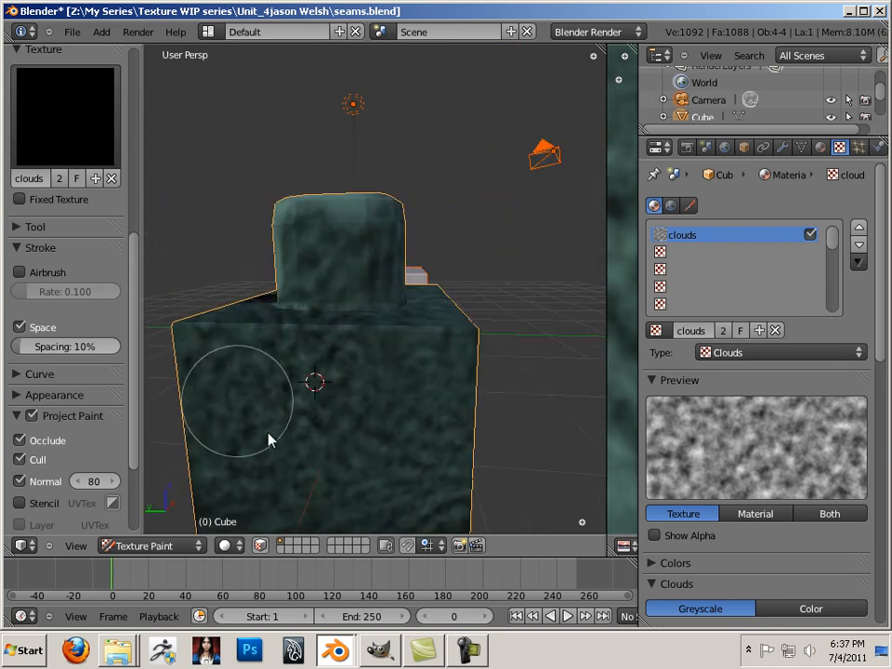
pyautogui.moveTo(268, 438); pyautogui.dragTo(494, 466, button='middle')
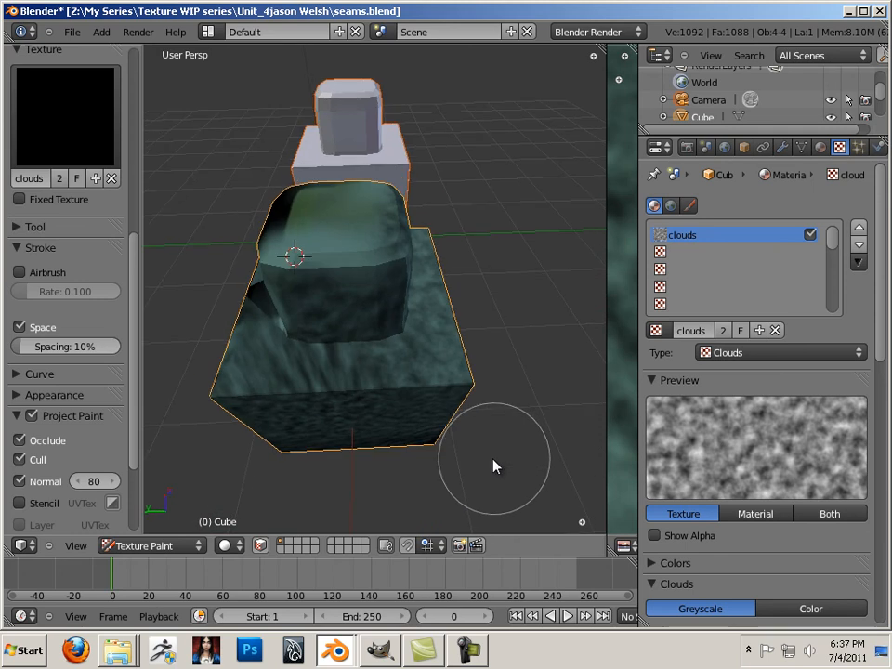
# - Turn off Project Paint and paint the cloud texture over the top of the block's upper part
pyautogui.click(33, 416)
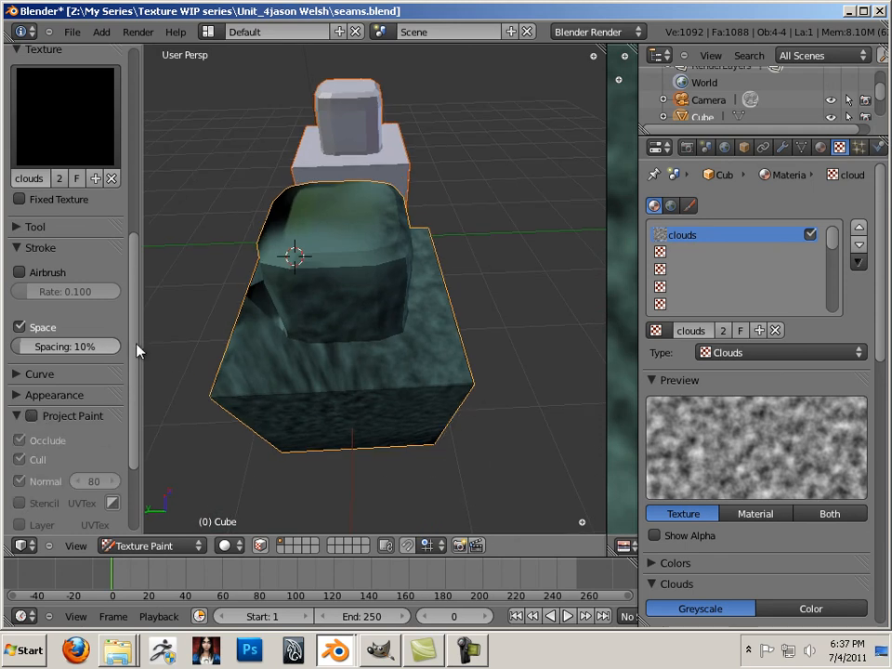
pyautogui.moveTo(132, 356); pyautogui.dragTo(129, 442)
pyautogui.moveTo(60, 433); pyautogui.dragTo(103, 435)
pyautogui.moveTo(230, 331)
pyautogui.mouseDown()
pyautogui.moveTo(308, 235)
pyautogui.moveTo(361, 233)
pyautogui.moveTo(395, 256)
pyautogui.mouseUp()
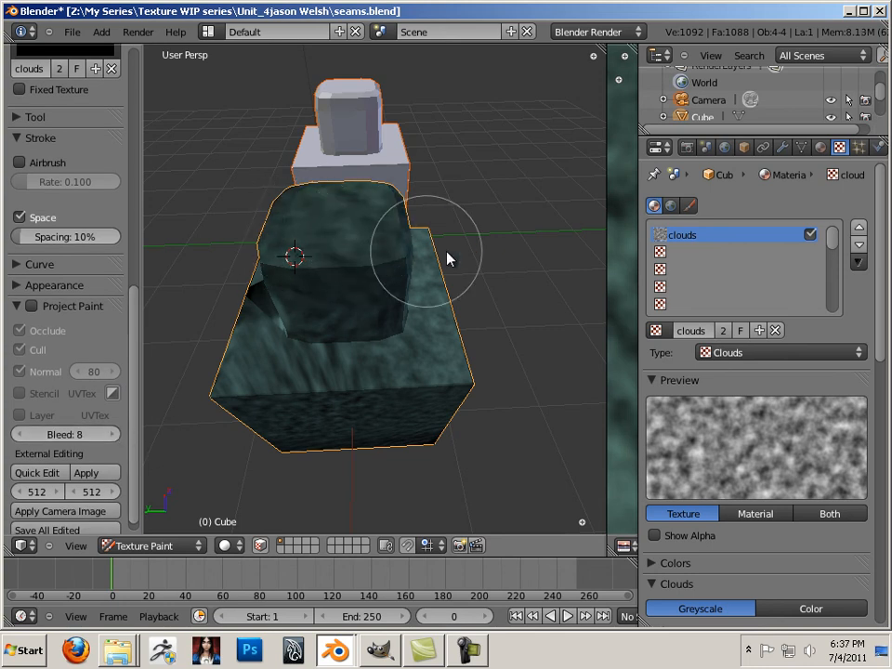
# - Paint the cloud texture along the ledge around the neck on the block's other sides
pyautogui.moveTo(396, 256)
pyautogui.mouseDown(button='middle')
pyautogui.moveTo(290, 277)
pyautogui.moveTo(306, 273)
pyautogui.mouseUp(button='middle')
pyautogui.moveTo(442, 284)
pyautogui.mouseDown()
pyautogui.moveTo(359, 338)
pyautogui.moveTo(371, 357)
pyautogui.moveTo(307, 375)
pyautogui.moveTo(460, 319)
pyautogui.moveTo(479, 323)
pyautogui.moveTo(456, 331)
pyautogui.mouseUp()
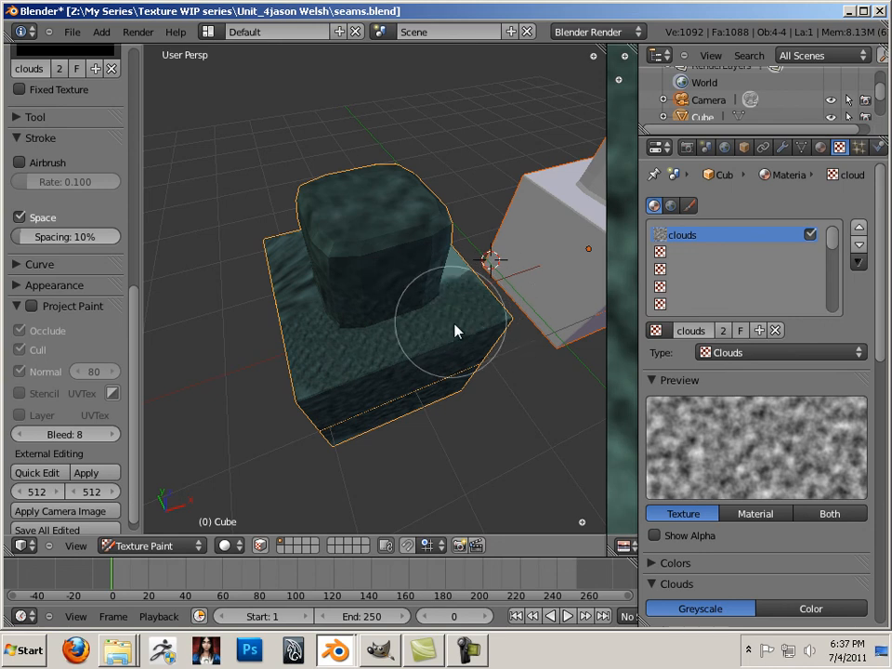
pyautogui.moveTo(456, 331)
pyautogui.mouseDown(button='middle')
pyautogui.moveTo(381, 409)
pyautogui.moveTo(346, 402)
pyautogui.mouseUp(button='middle')
pyautogui.moveTo(445, 355)
pyautogui.mouseDown()
pyautogui.moveTo(488, 323)
pyautogui.moveTo(416, 414)
pyautogui.mouseUp()
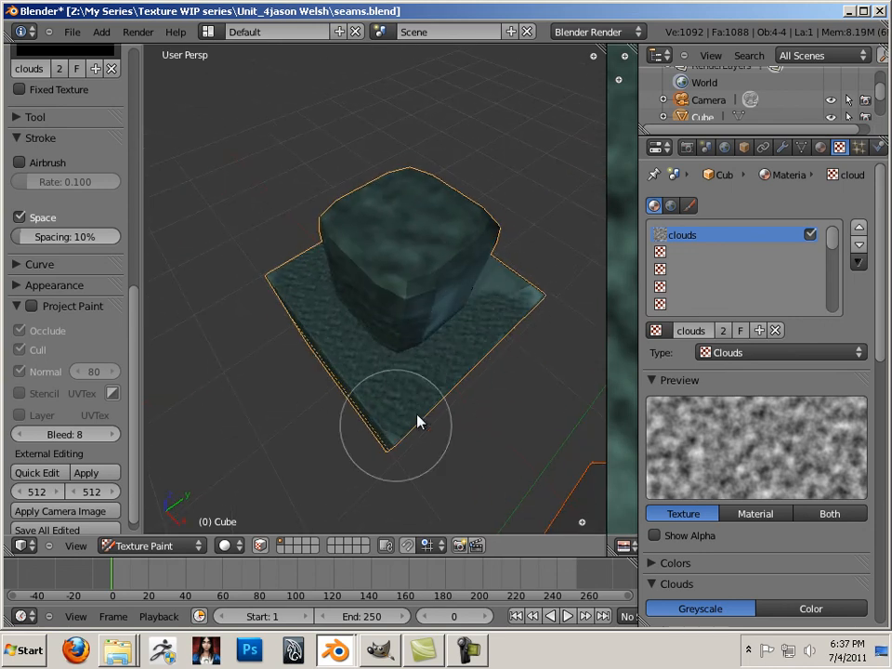
# - Paint the cloud texture over the block's remaining side faces and inspect the coverage from several sides
pyautogui.moveTo(416, 415); pyautogui.dragTo(274, 382, button='middle')
pyautogui.moveTo(444, 367)
pyautogui.mouseDown()
pyautogui.moveTo(476, 420)
pyautogui.moveTo(526, 294)
pyautogui.moveTo(373, 334)
pyautogui.moveTo(423, 462)
pyautogui.moveTo(265, 402)
pyautogui.mouseUp()
pyautogui.moveTo(336, 493); pyautogui.dragTo(427, 400, button='middle')
pyautogui.moveTo(426, 401)
pyautogui.mouseDown()
pyautogui.moveTo(551, 390)
pyautogui.moveTo(429, 385)
pyautogui.mouseUp()
pyautogui.moveTo(518, 423); pyautogui.dragTo(476, 440, button='middle')
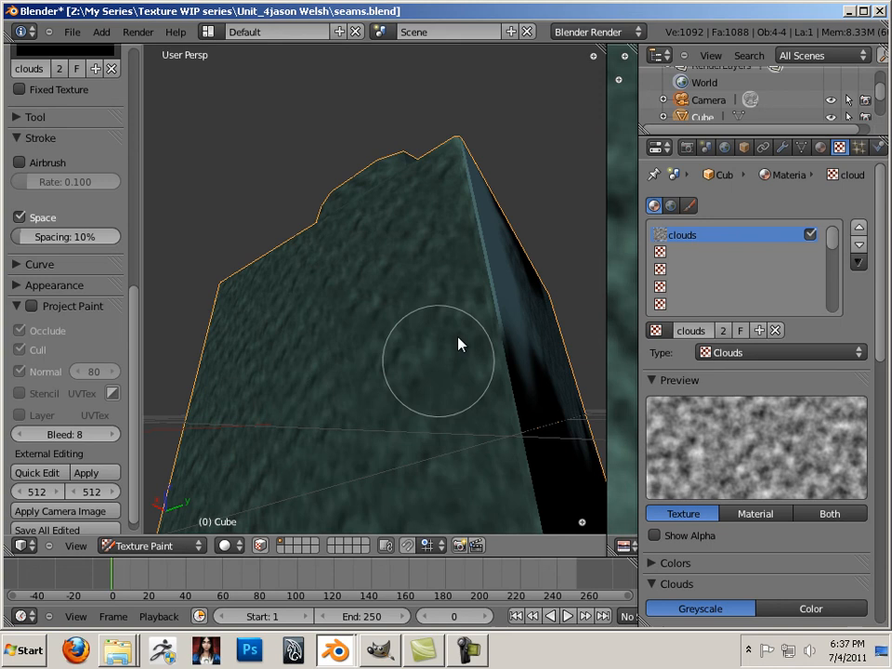
pyautogui.moveTo(458, 343); pyautogui.dragTo(309, 459, button='middle')
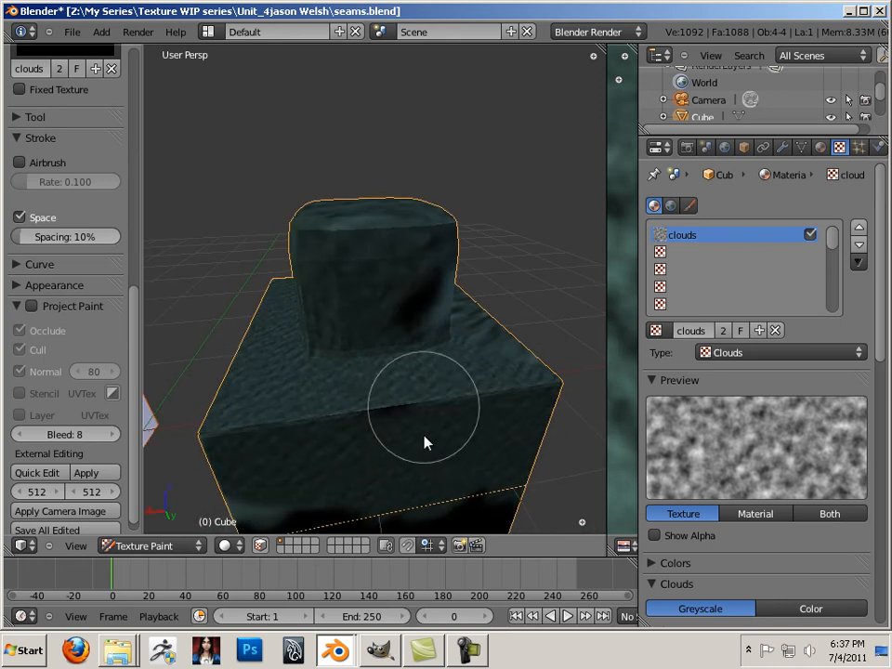
pyautogui.moveTo(423, 442)
pyautogui.mouseDown(button='middle')
pyautogui.moveTo(483, 439)
pyautogui.moveTo(237, 458)
pyautogui.mouseUp(button='middle')
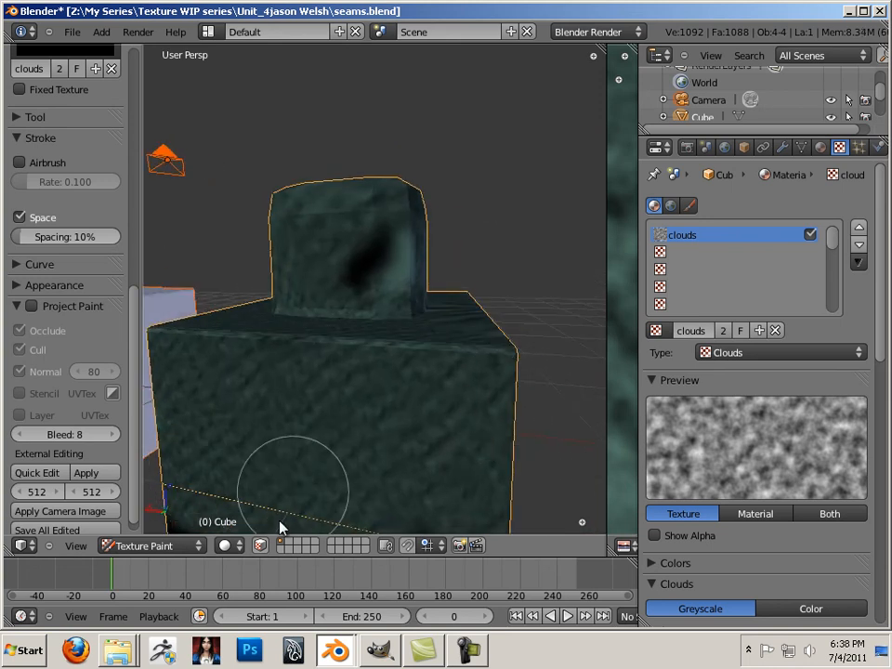